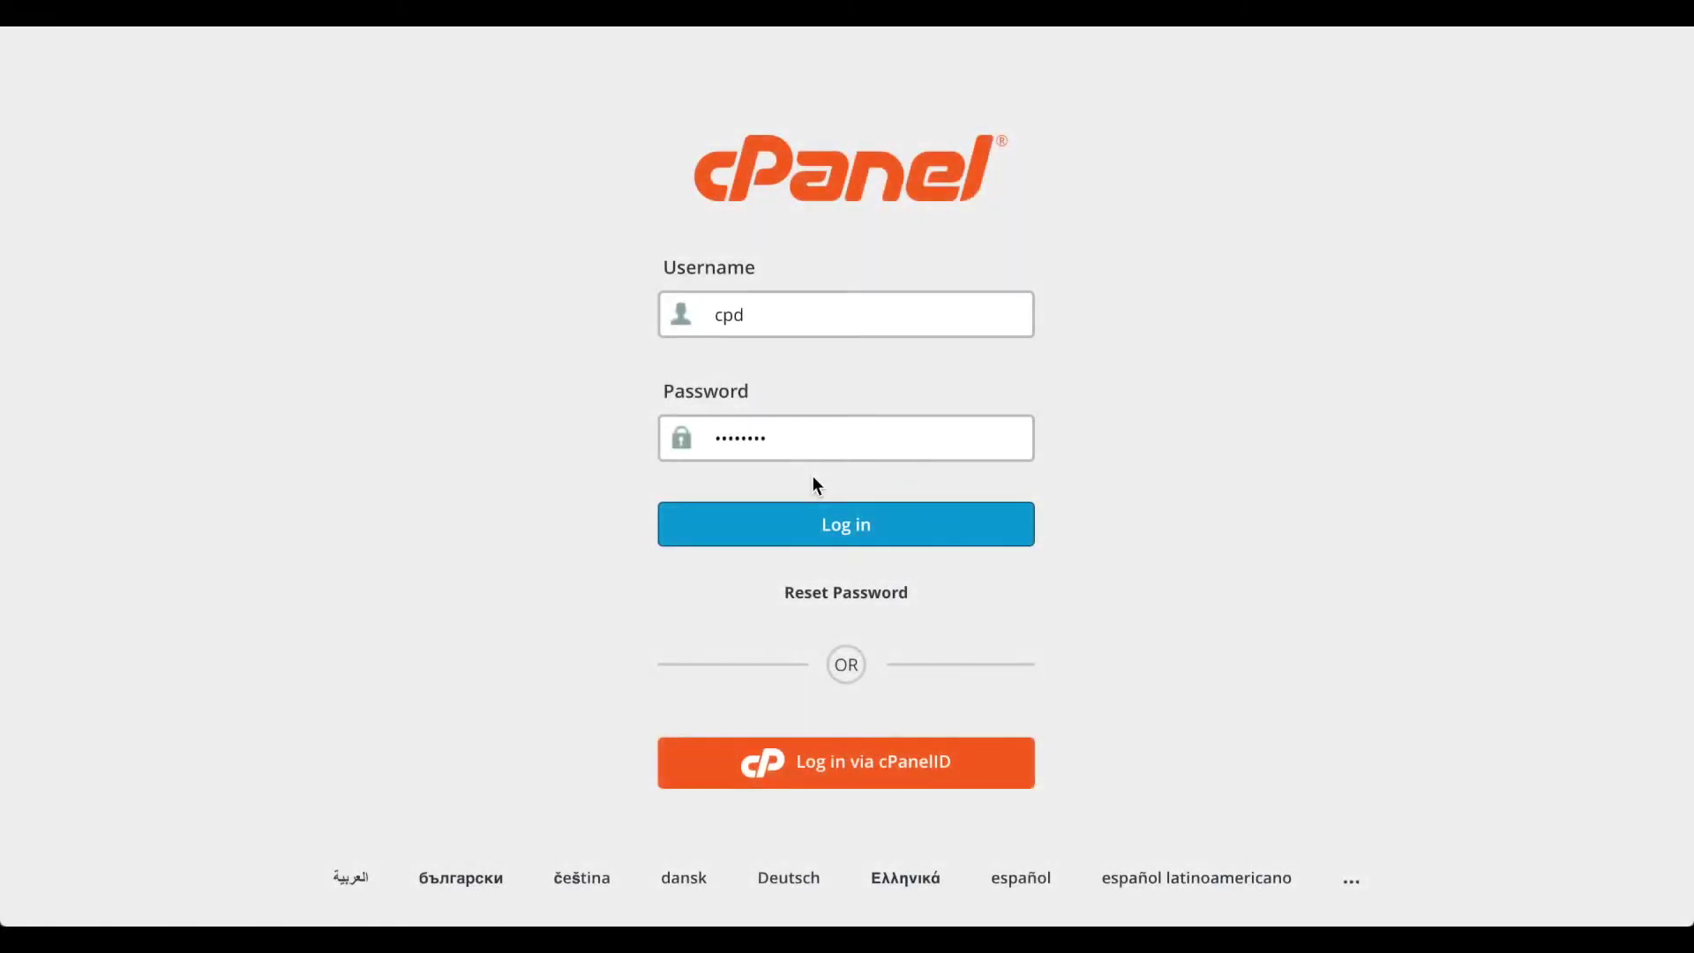
Step: Submit the entered username and password on the cPanel login page
left_click(862, 520)
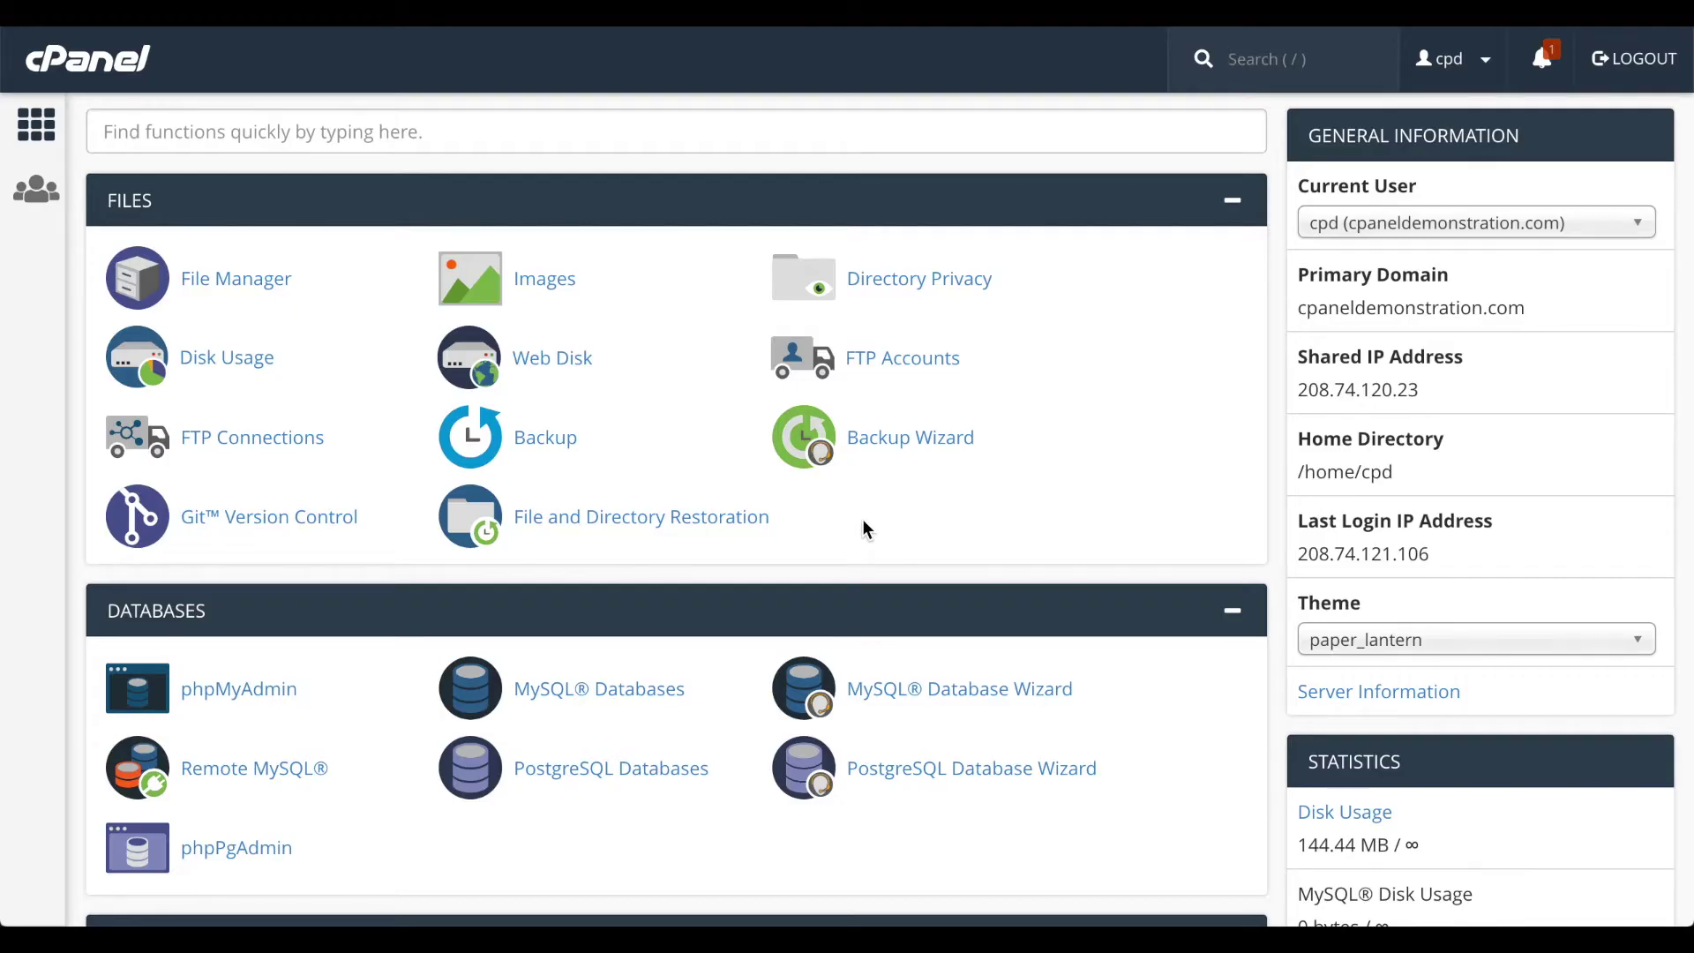
scroll(863, 521, "down", 2)
scroll(863, 520, "down", 1)
scroll(863, 521, "down", 1)
scroll(861, 527, "down", 4)
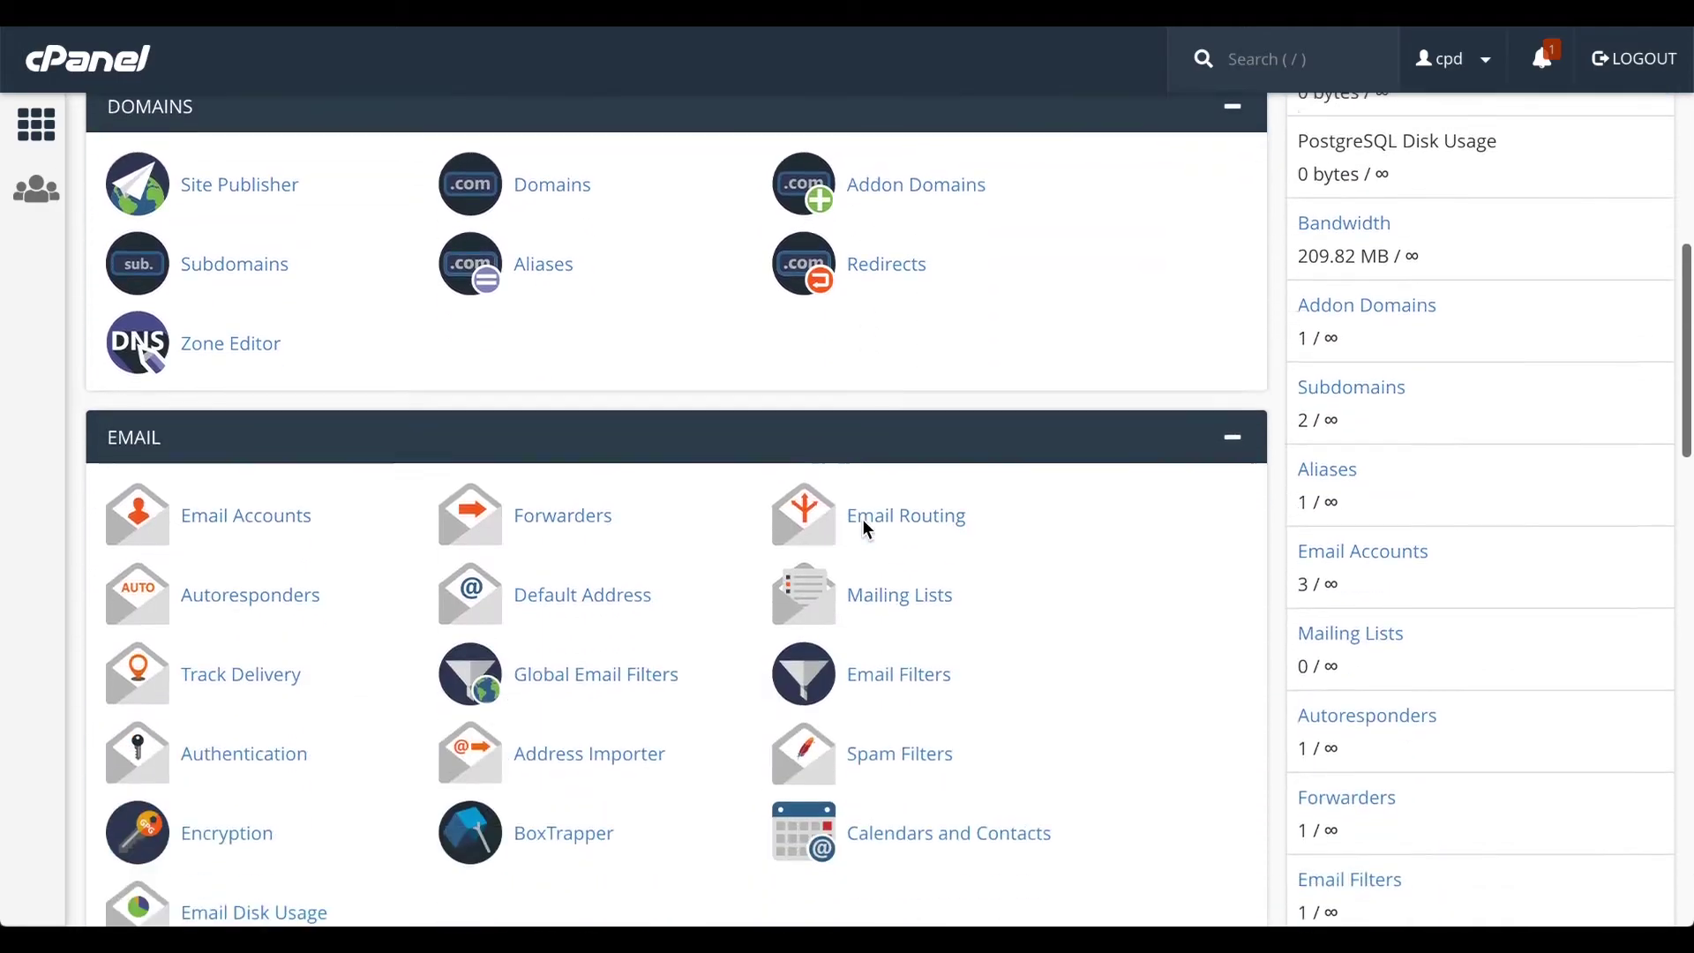
scroll(862, 527, "down", 1)
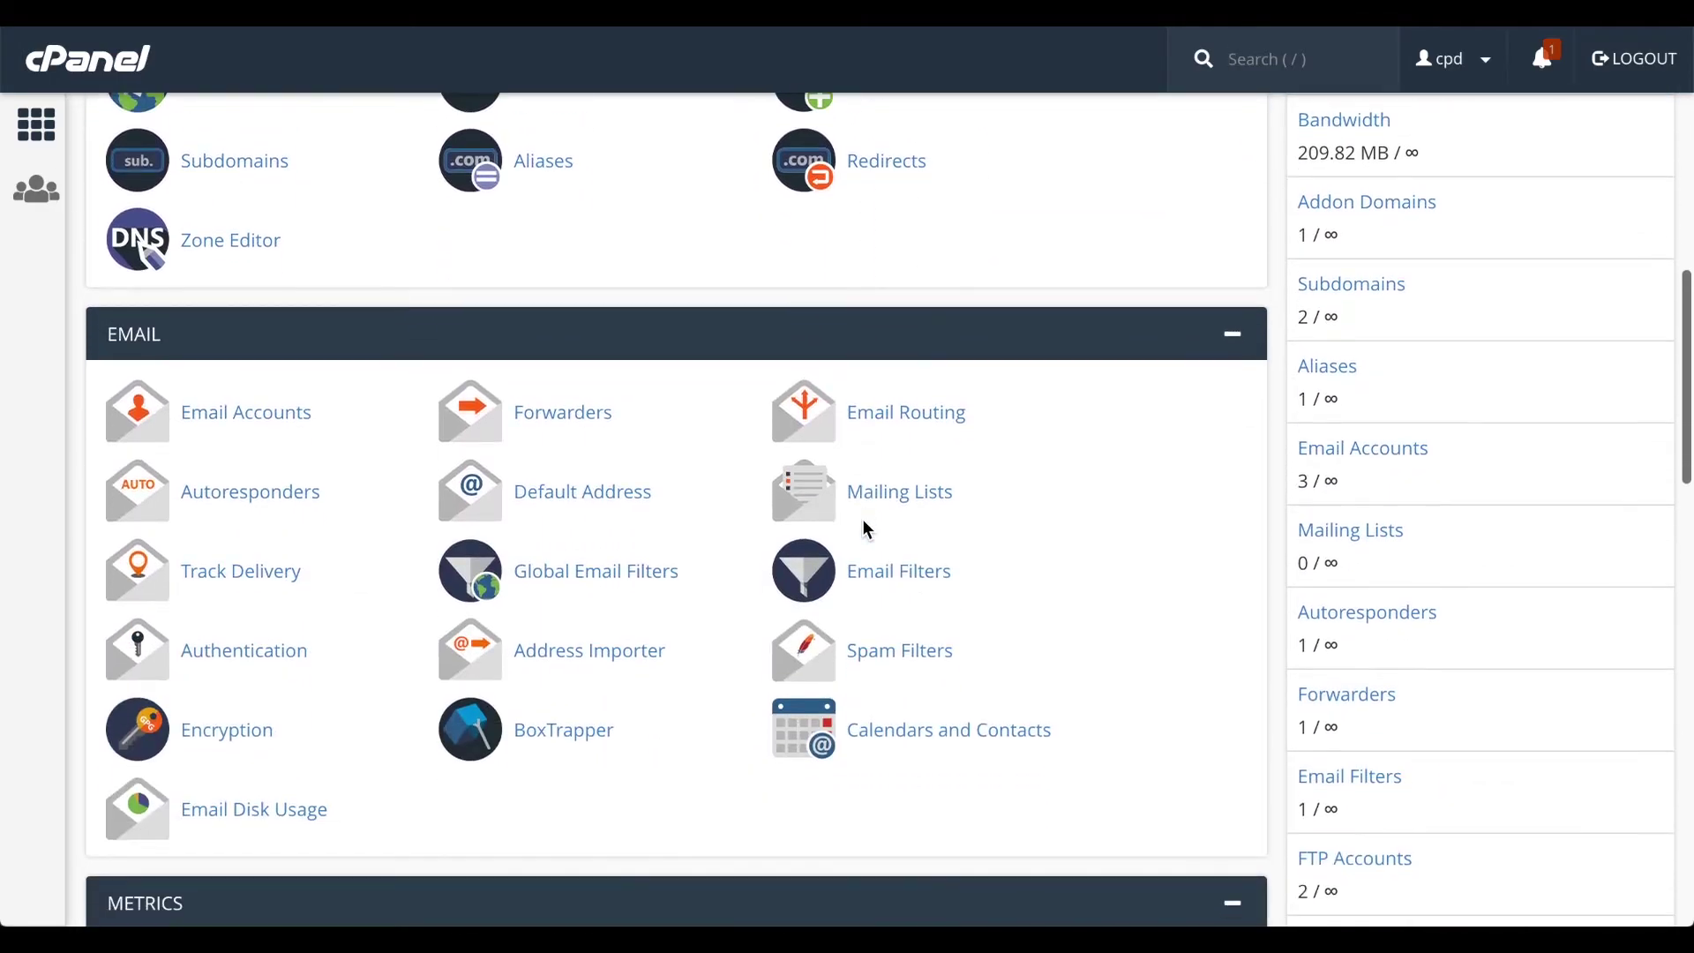
Step: Open the Track Delivery report from the dashboard's EMAIL section
left_click(246, 573)
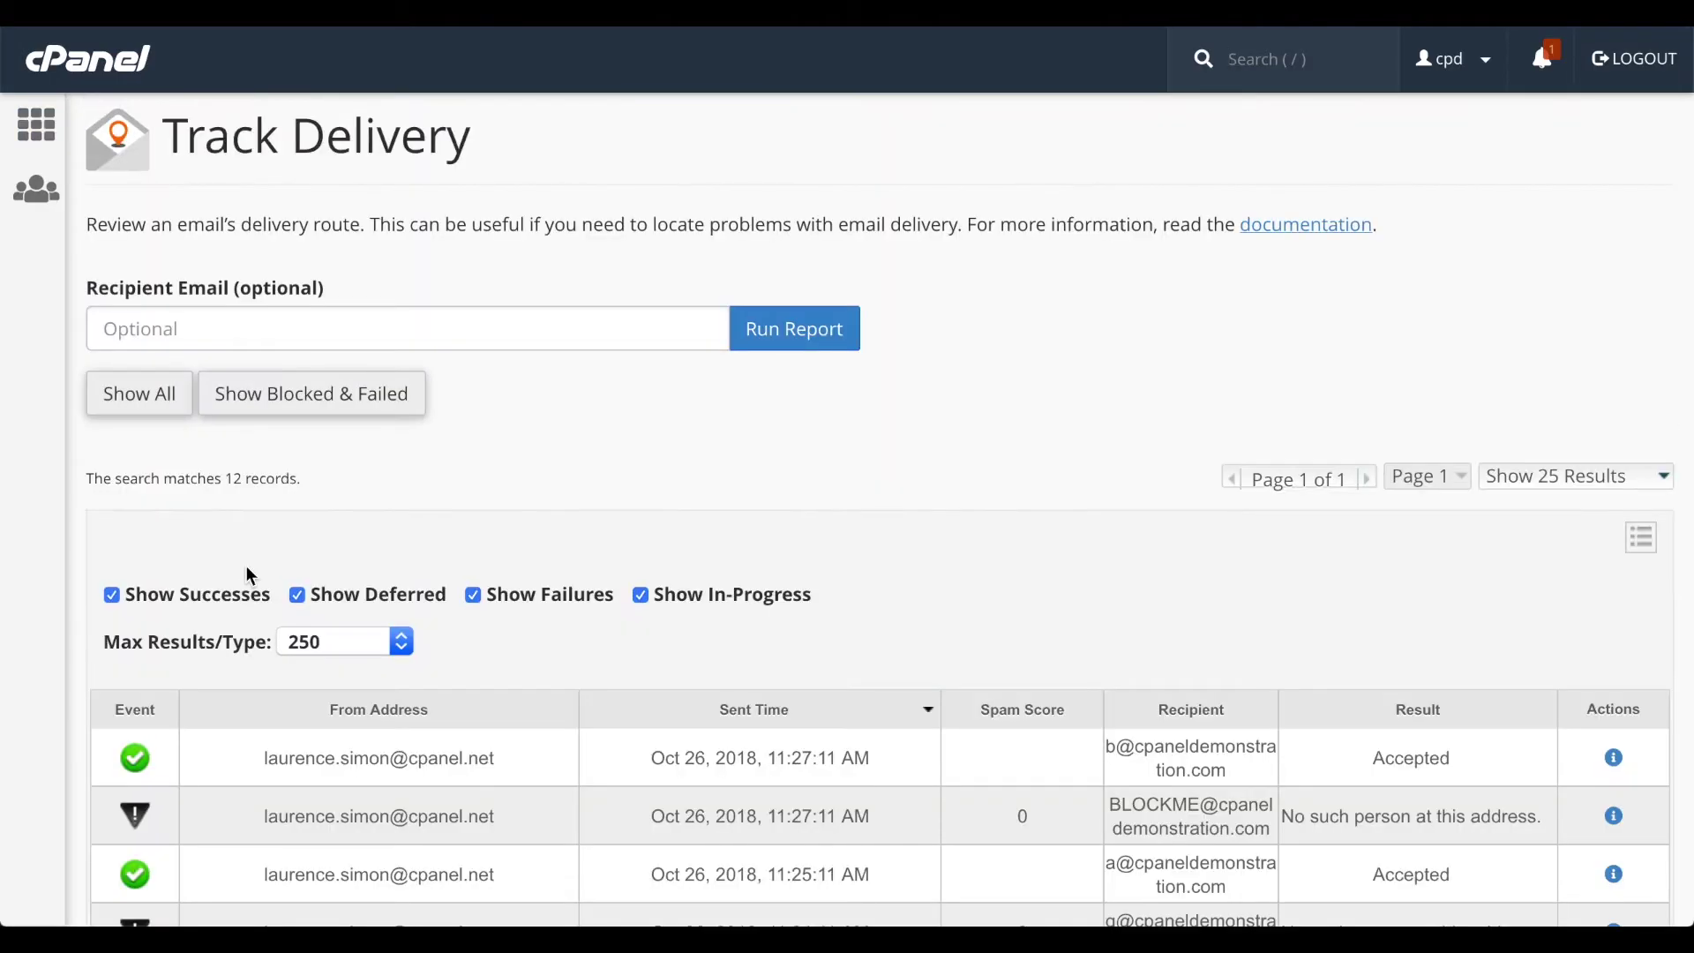
scroll(247, 575, "down", 3)
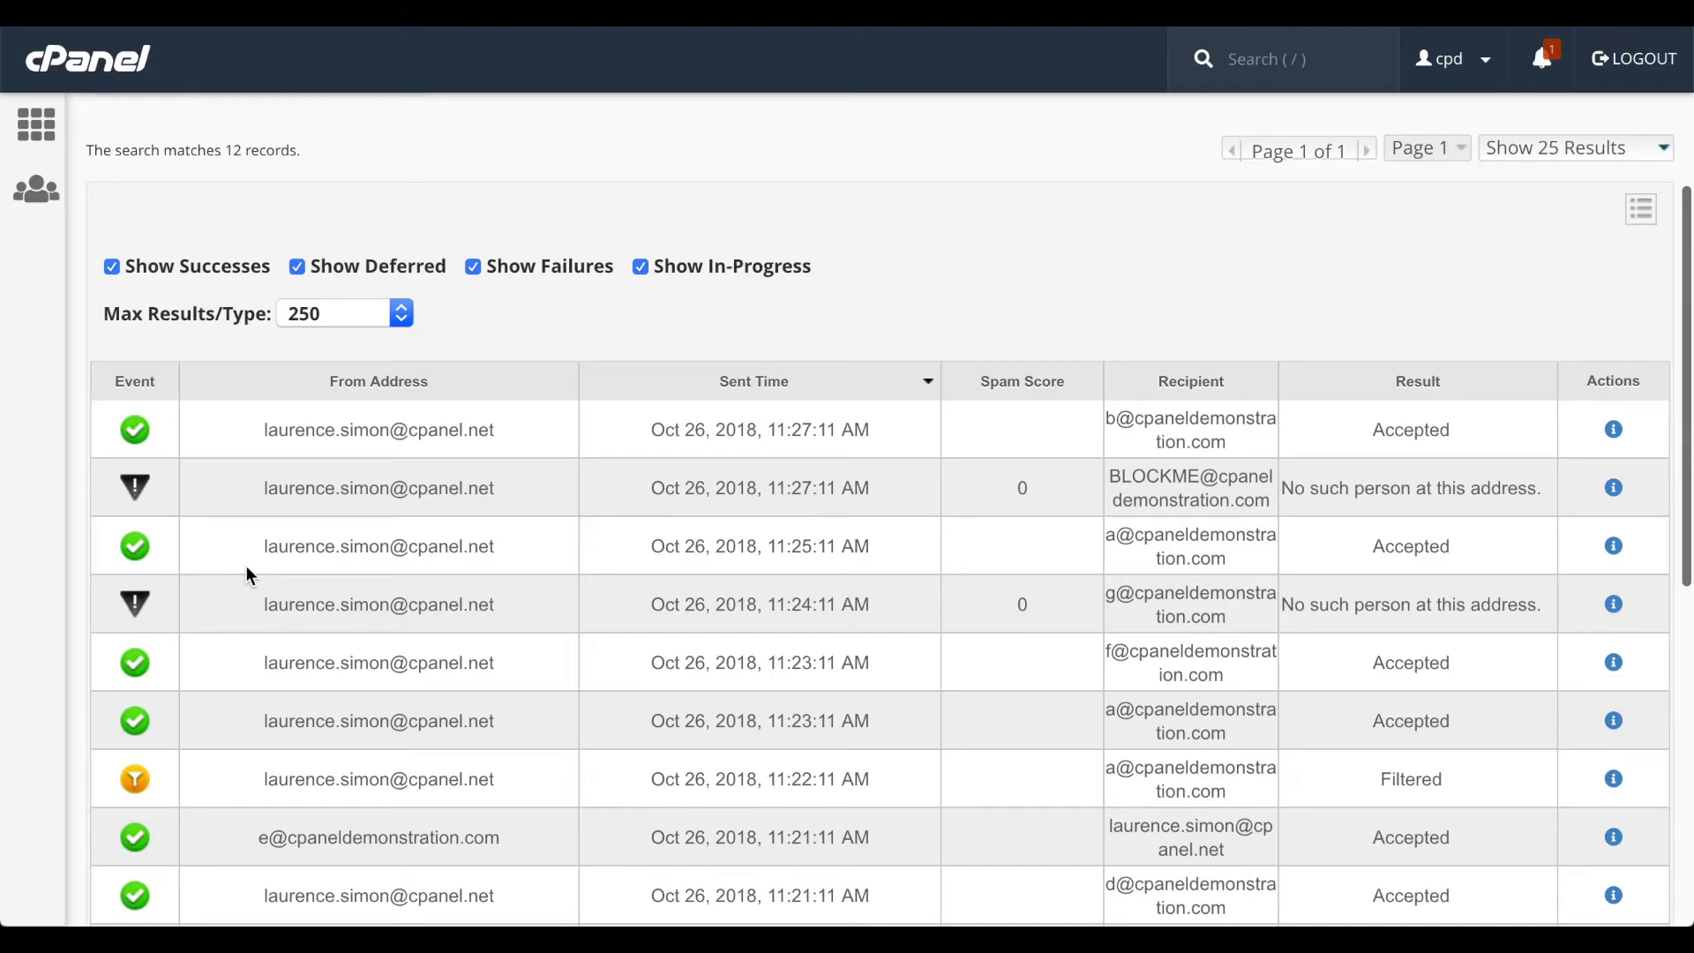
key("/")
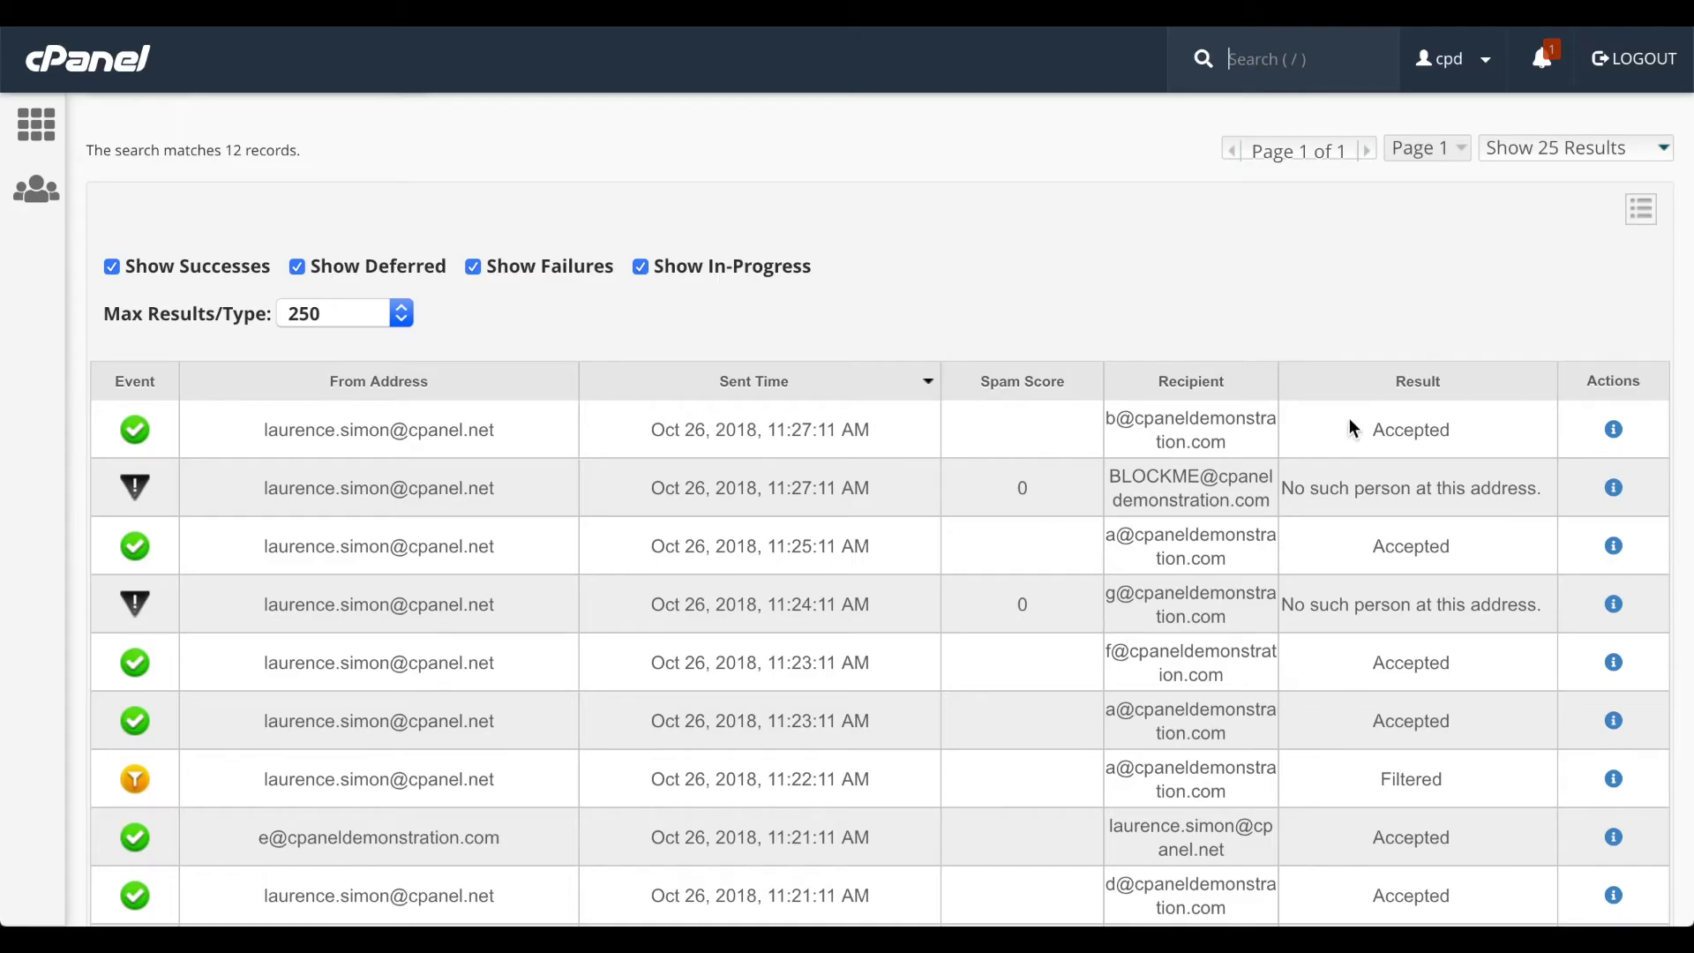
left_click(1615, 431)
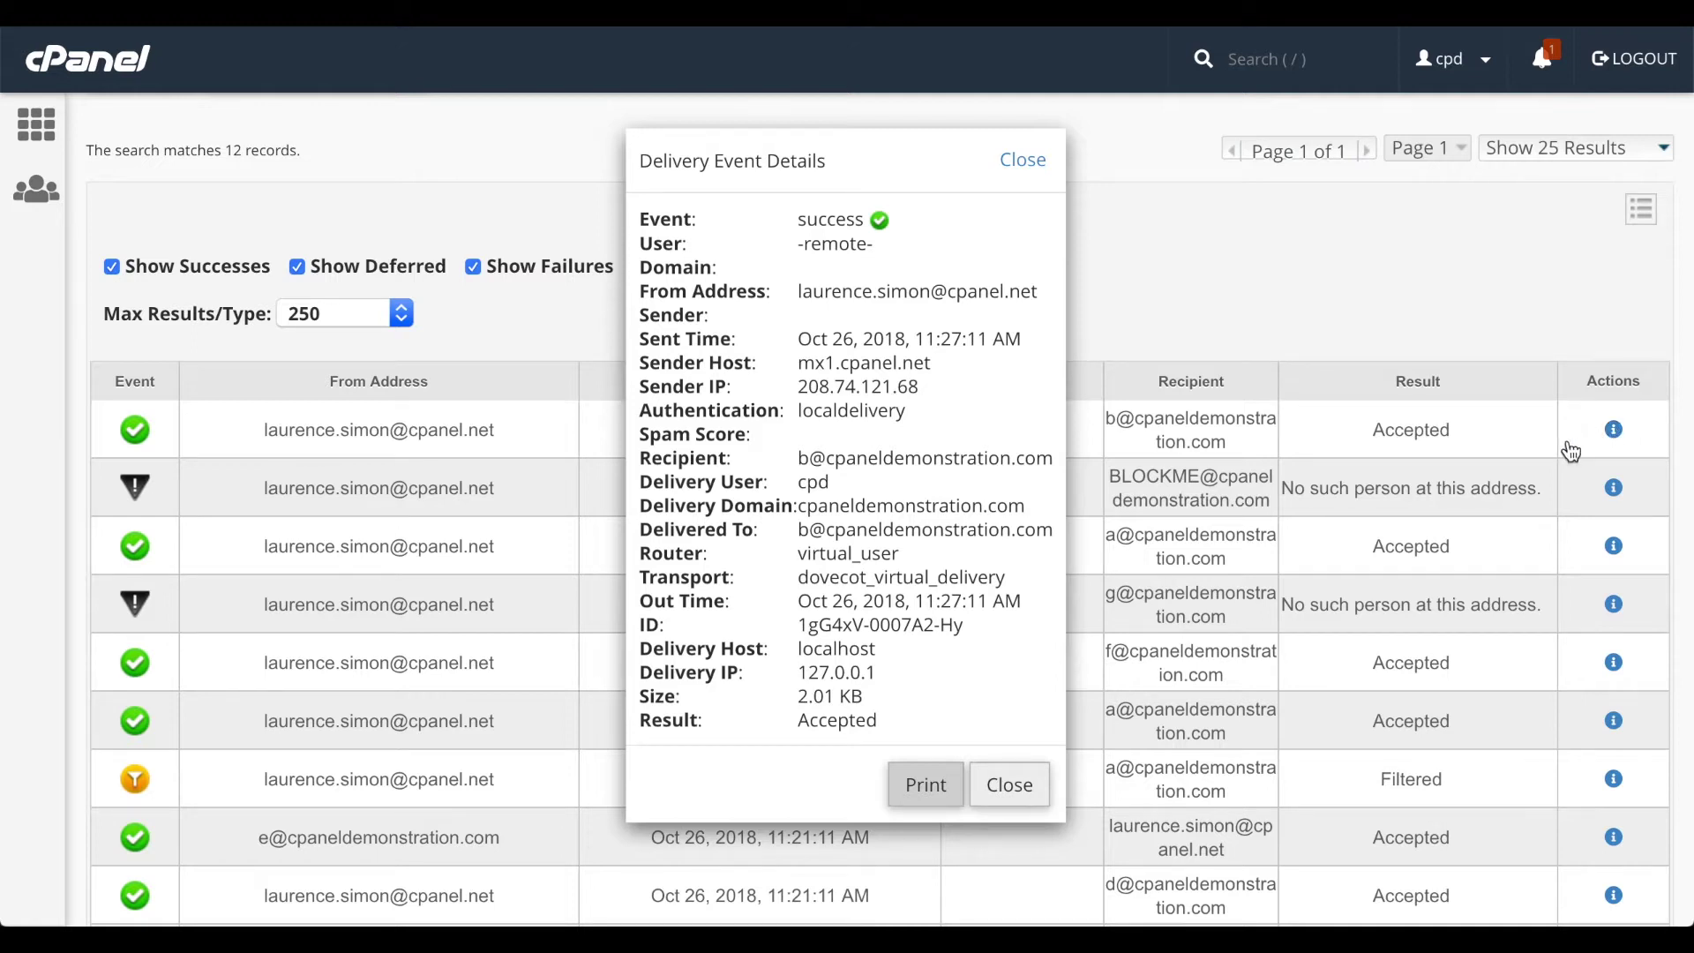
left_click(1020, 785)
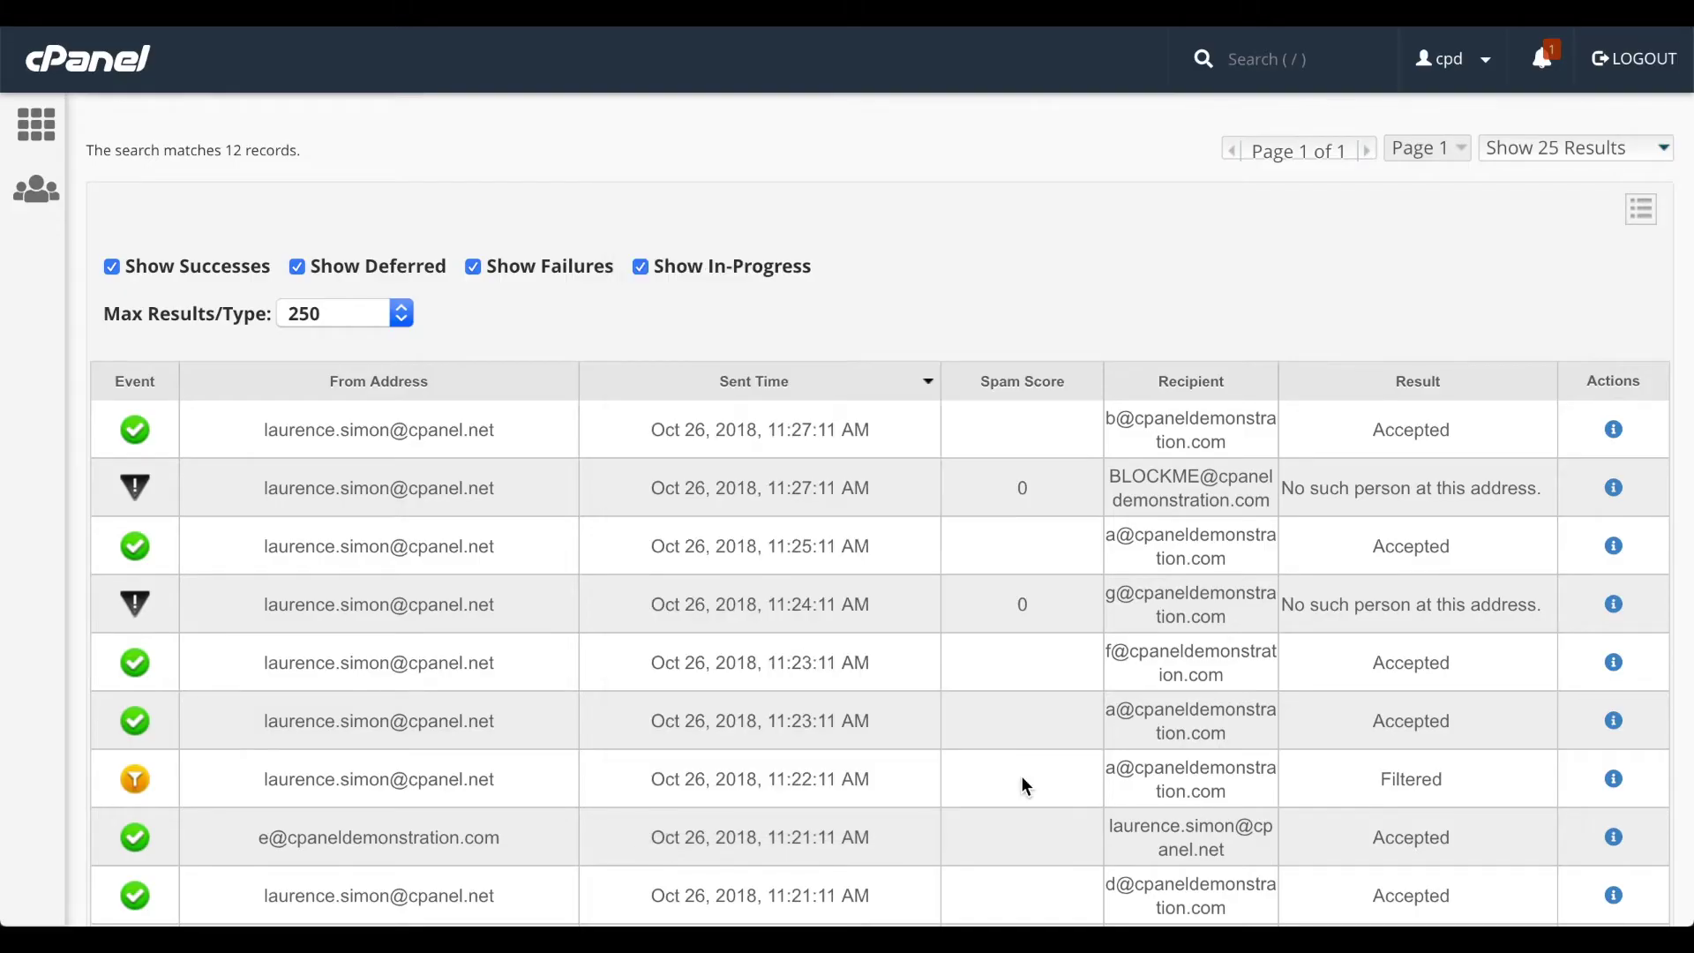
Step: Add the ID and Size columns, then restore the default report columns
left_click(1642, 213)
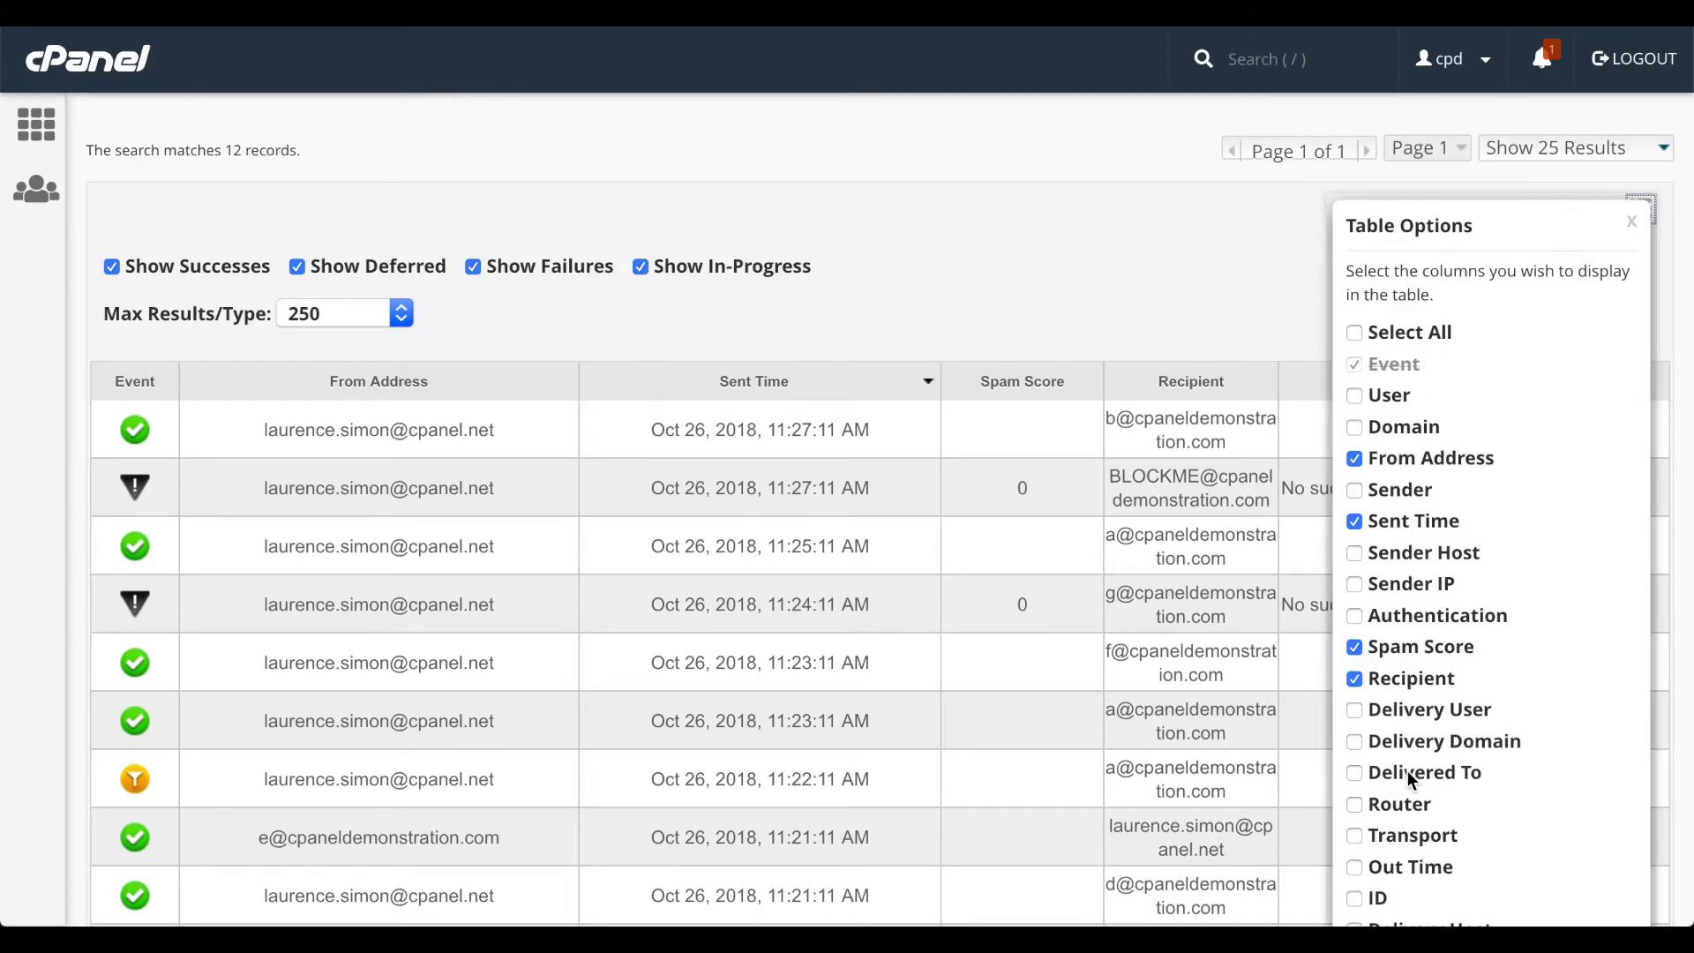
left_click(1361, 901)
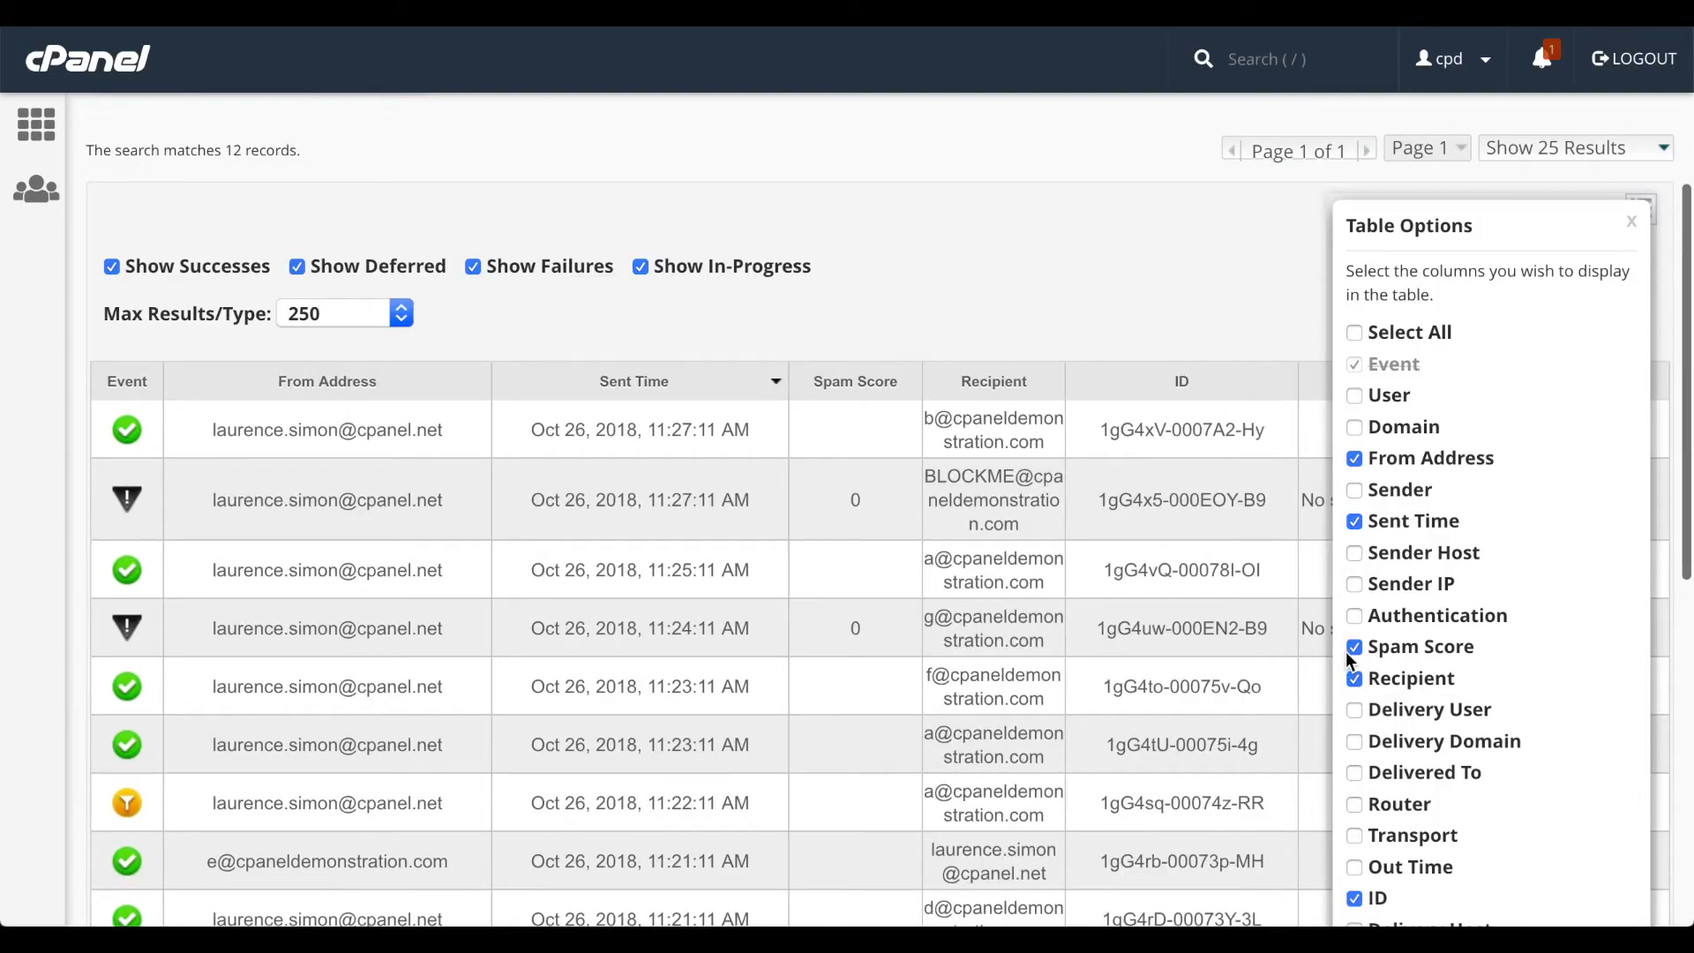
scroll(1347, 649, "down", 3)
left_click(1354, 738)
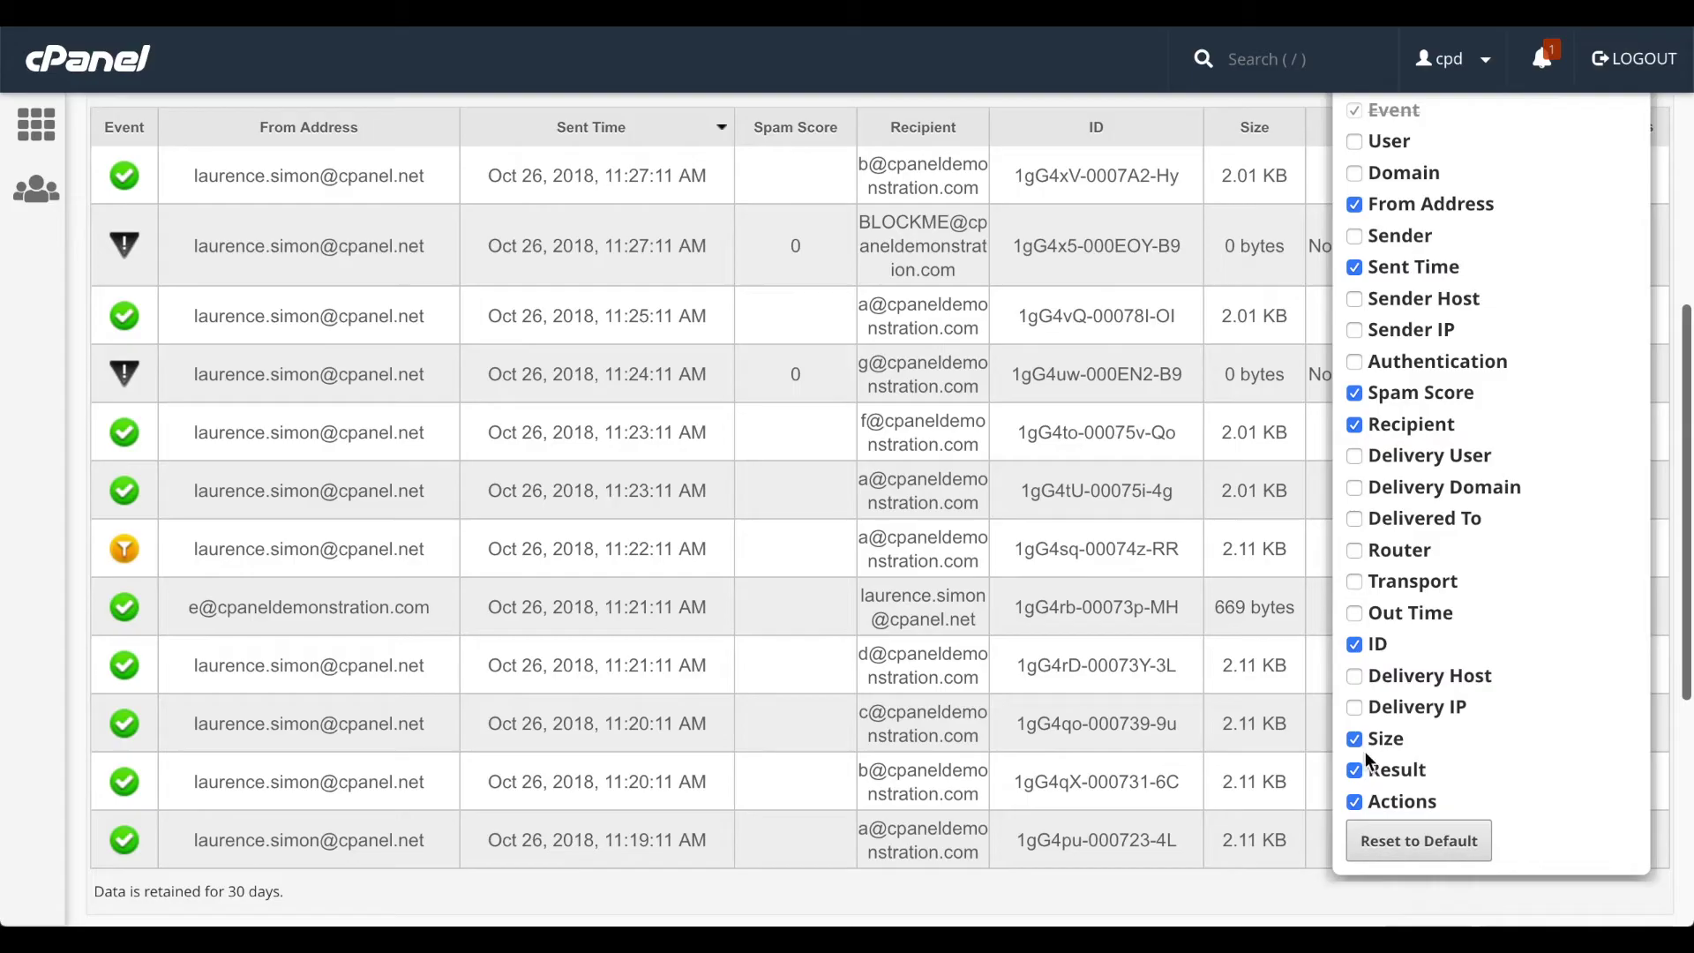
scroll(1277, 861, "up", 2)
scroll(1278, 794, "up", 2)
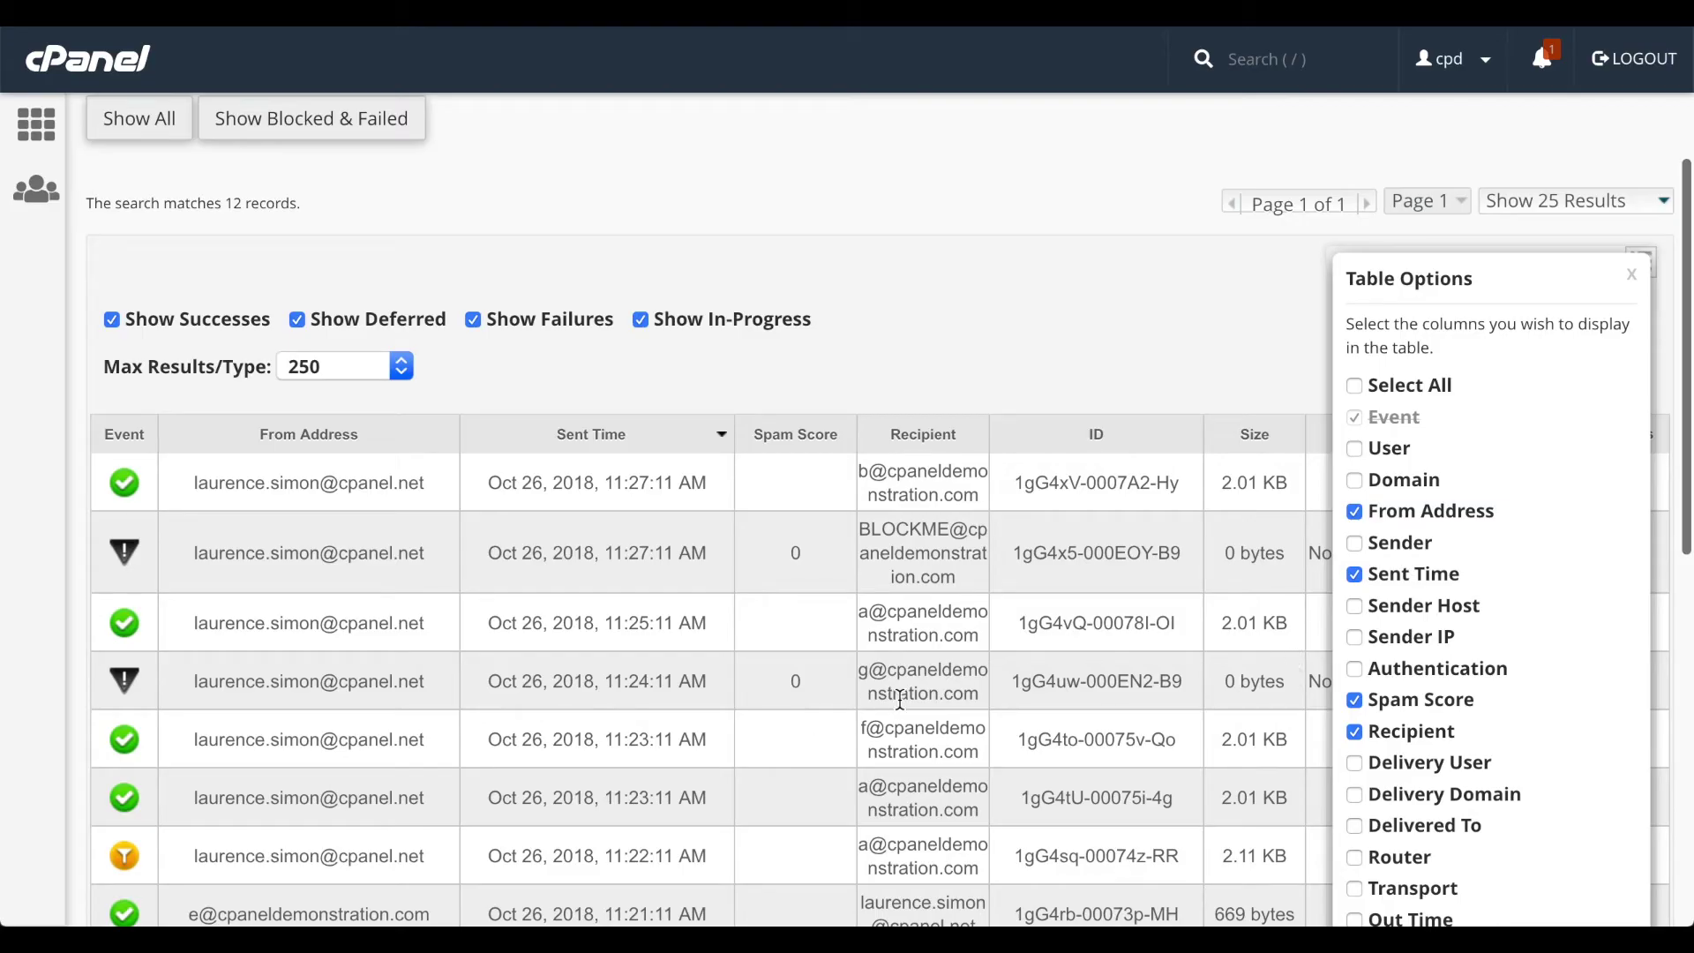
scroll(1450, 795, "down", 1)
scroll(1451, 796, "down", 2)
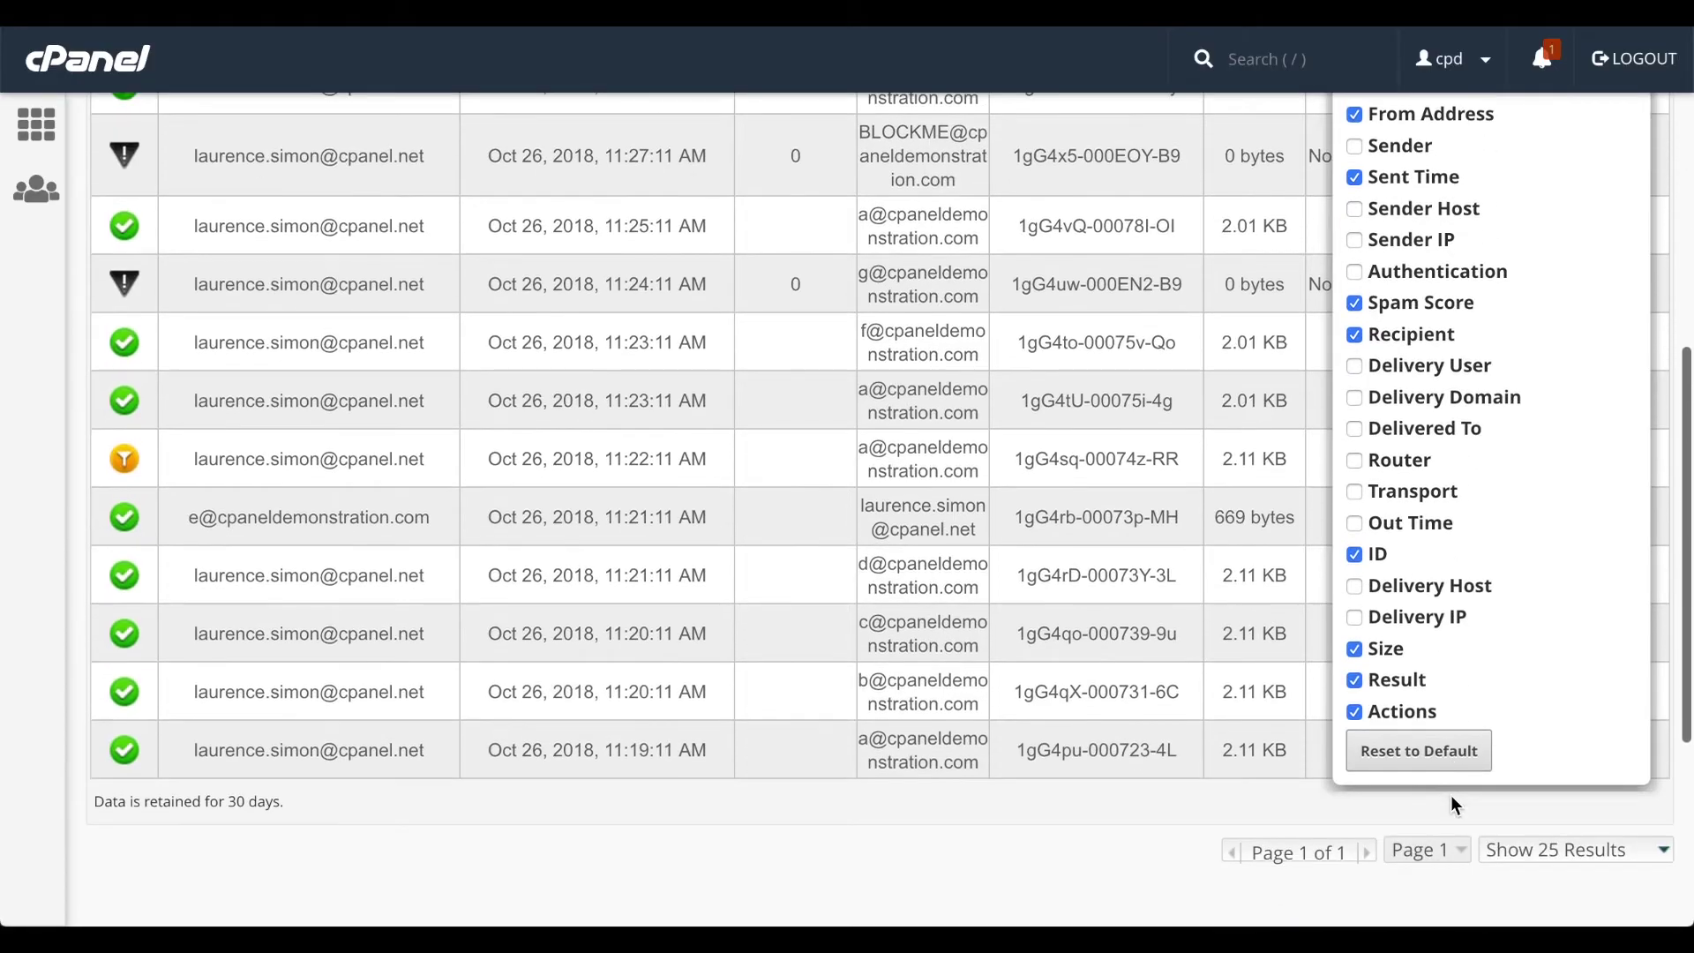
left_click(1422, 753)
scroll(1538, 515, "up", 2)
scroll(1538, 514, "up", 1)
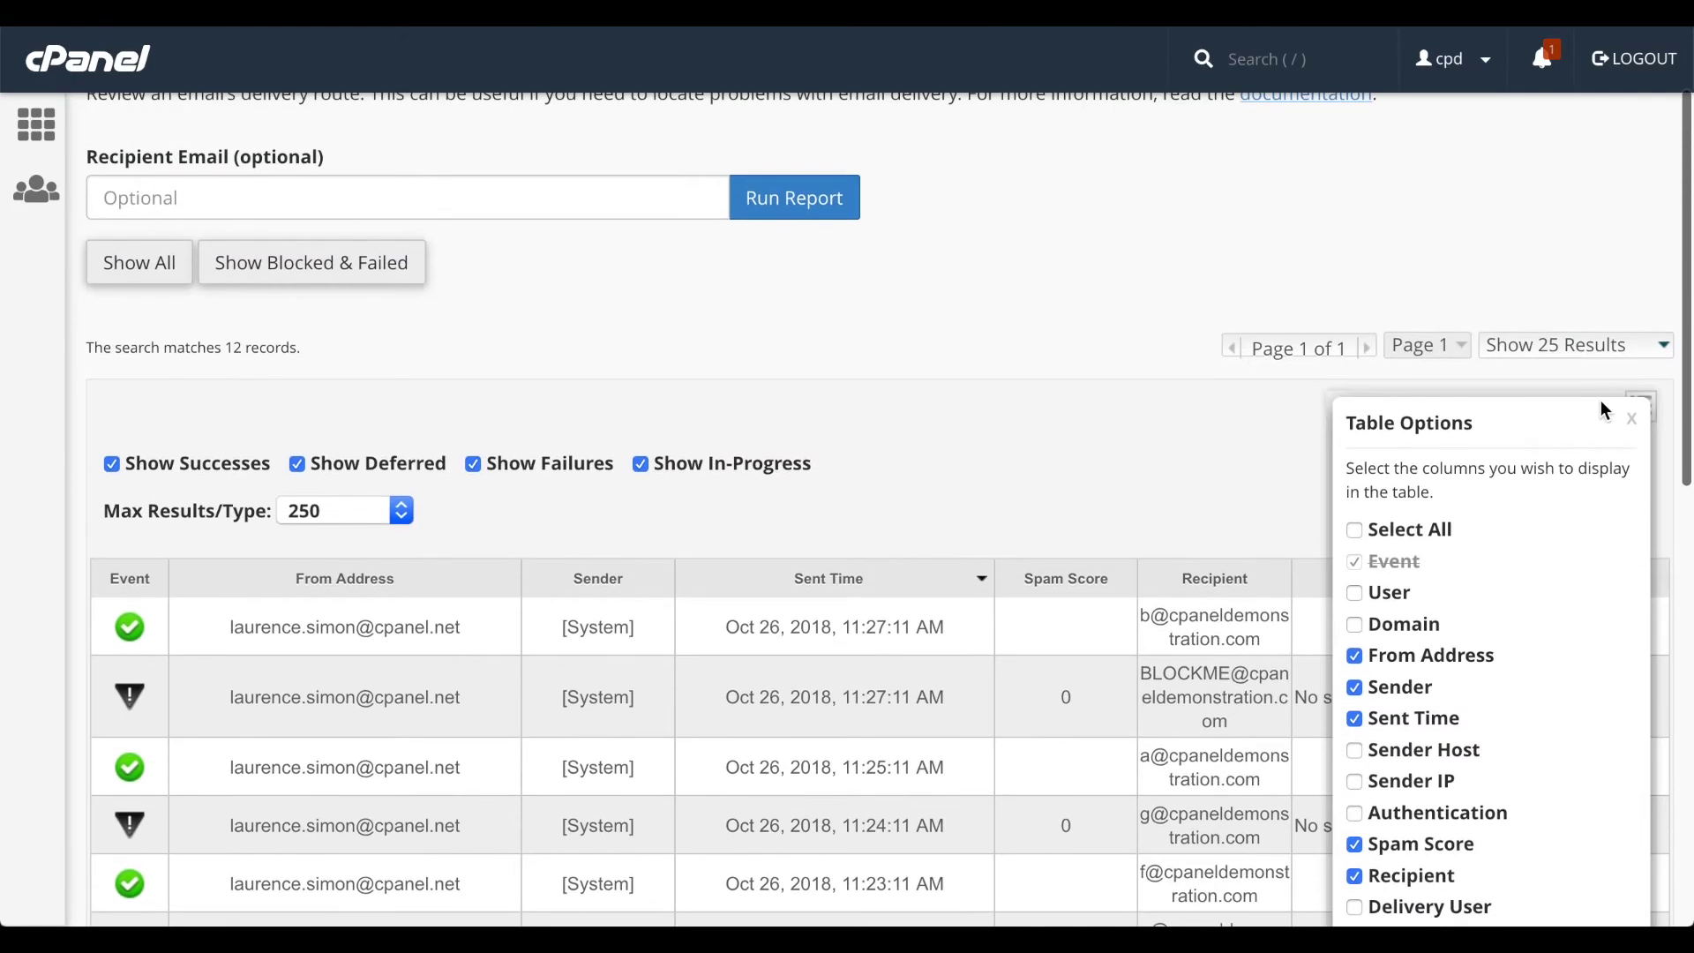
left_click(1633, 418)
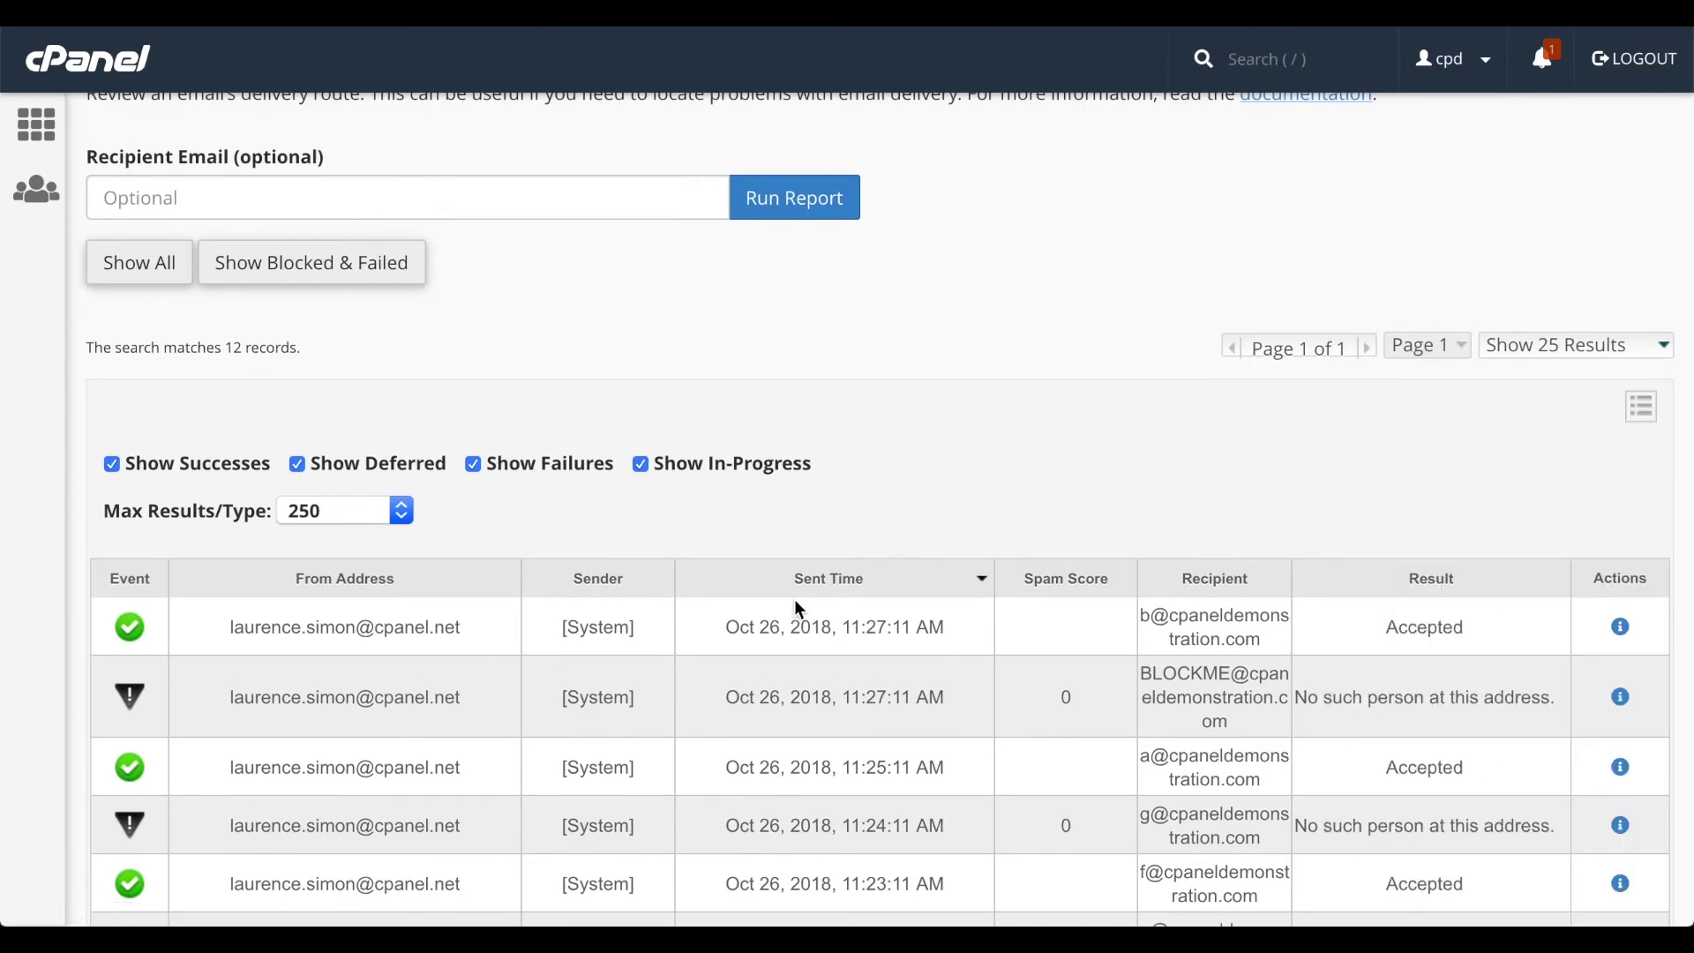
Step: Sort by From Address, then Sender, then Sent Time oldest first
left_click(437, 587)
left_click(566, 586)
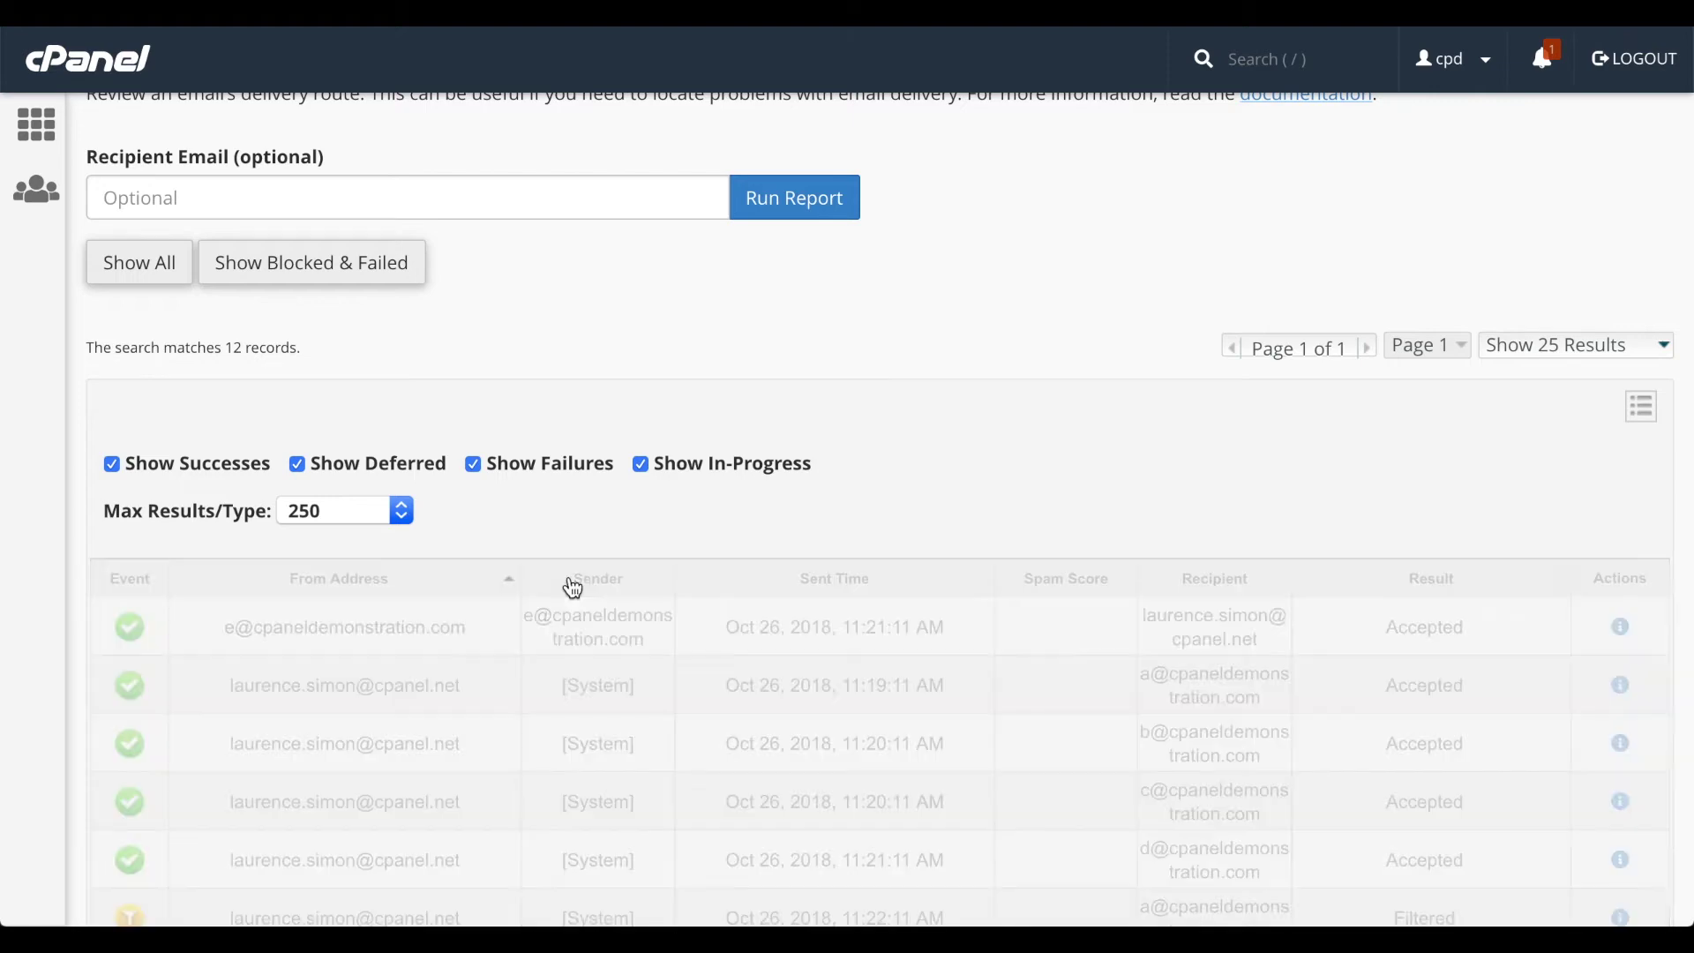
left_click(757, 586)
scroll(757, 584, "down", 3)
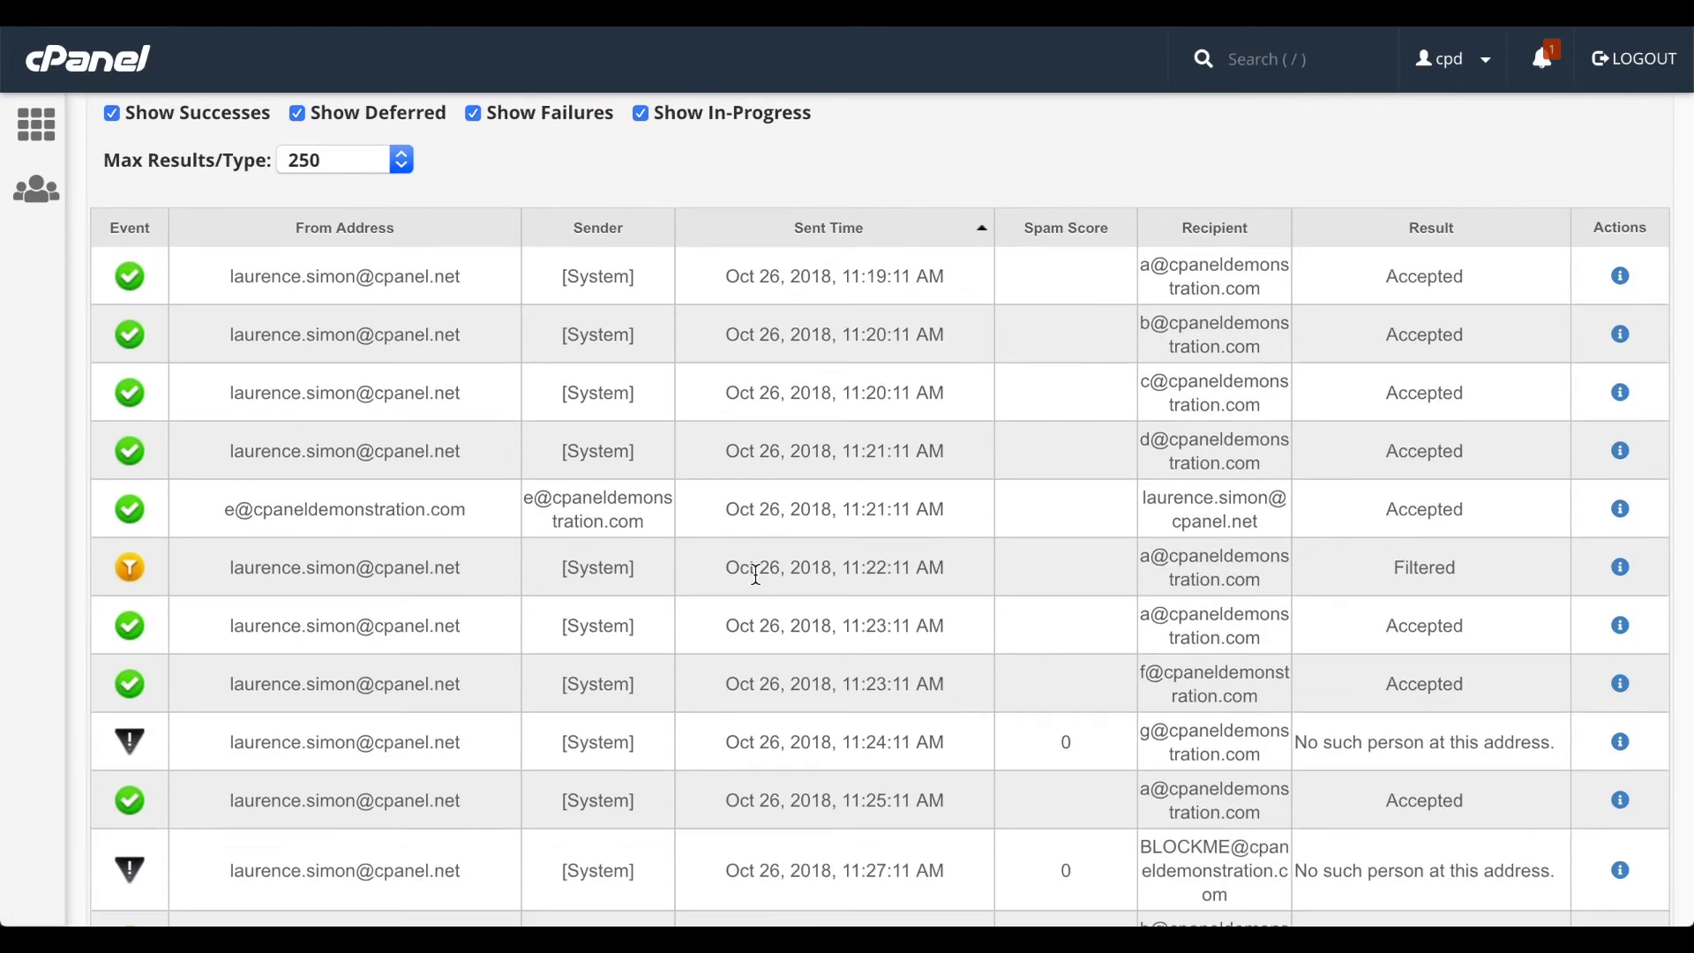
scroll(758, 584, "up", 3)
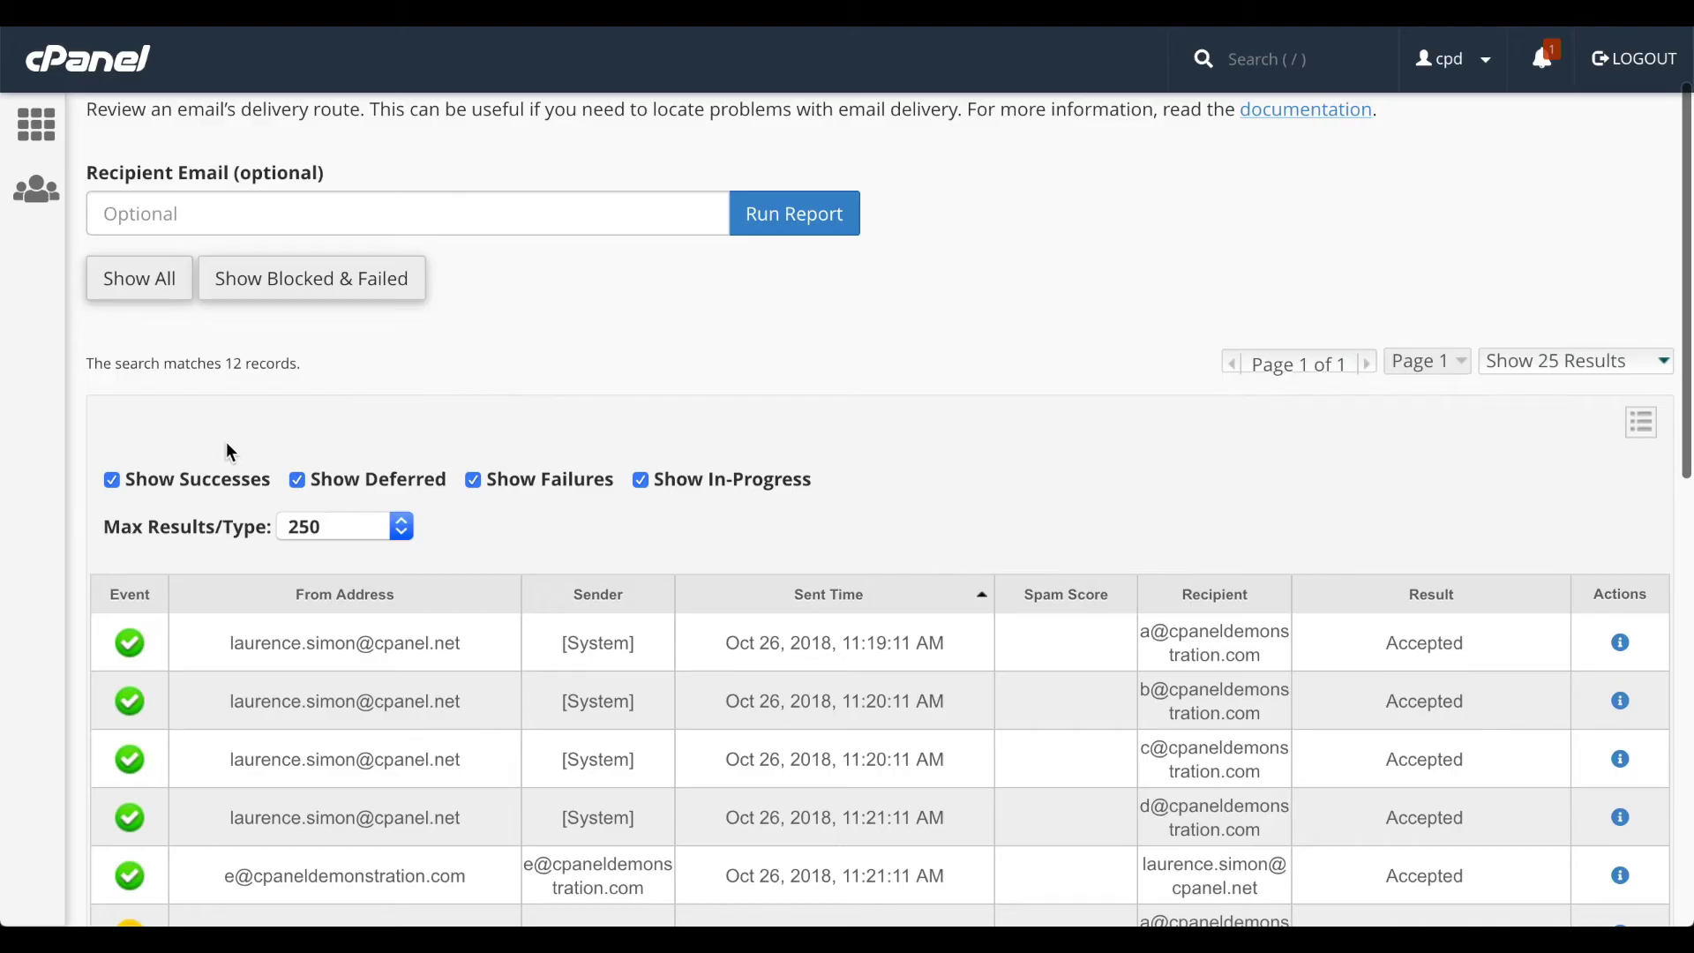
Step: Uncheck Successes, Deferred, Failures and In-Progress, dismissing the message-type warning
left_click(157, 481)
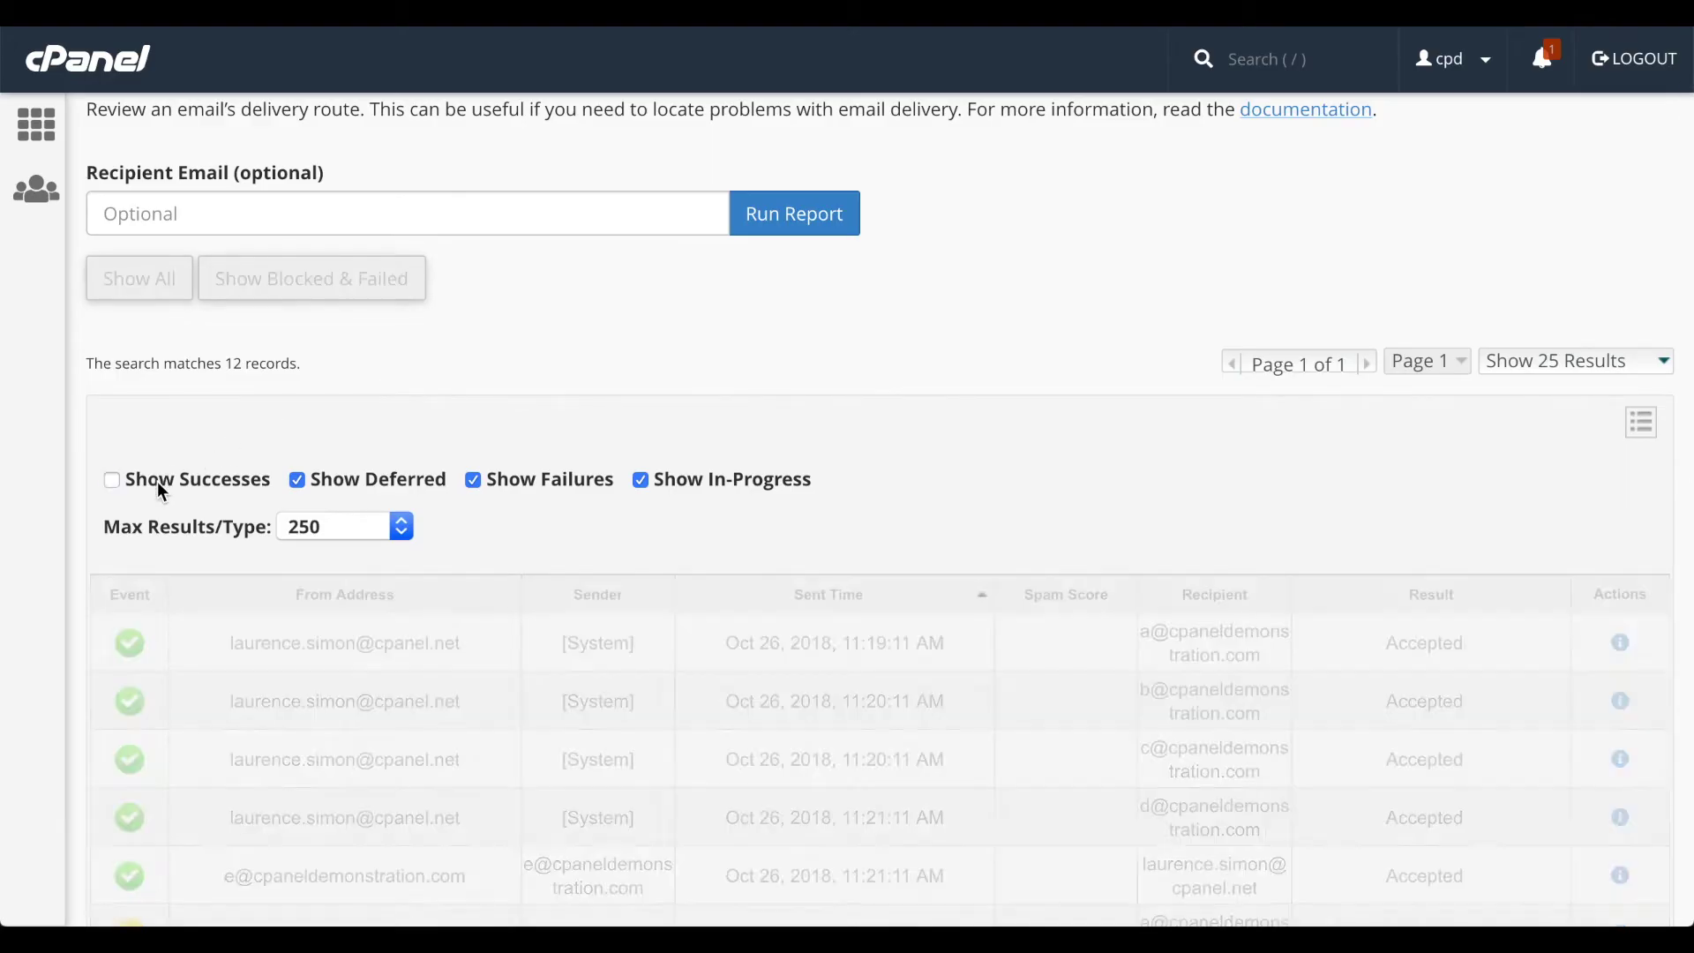
left_click(321, 484)
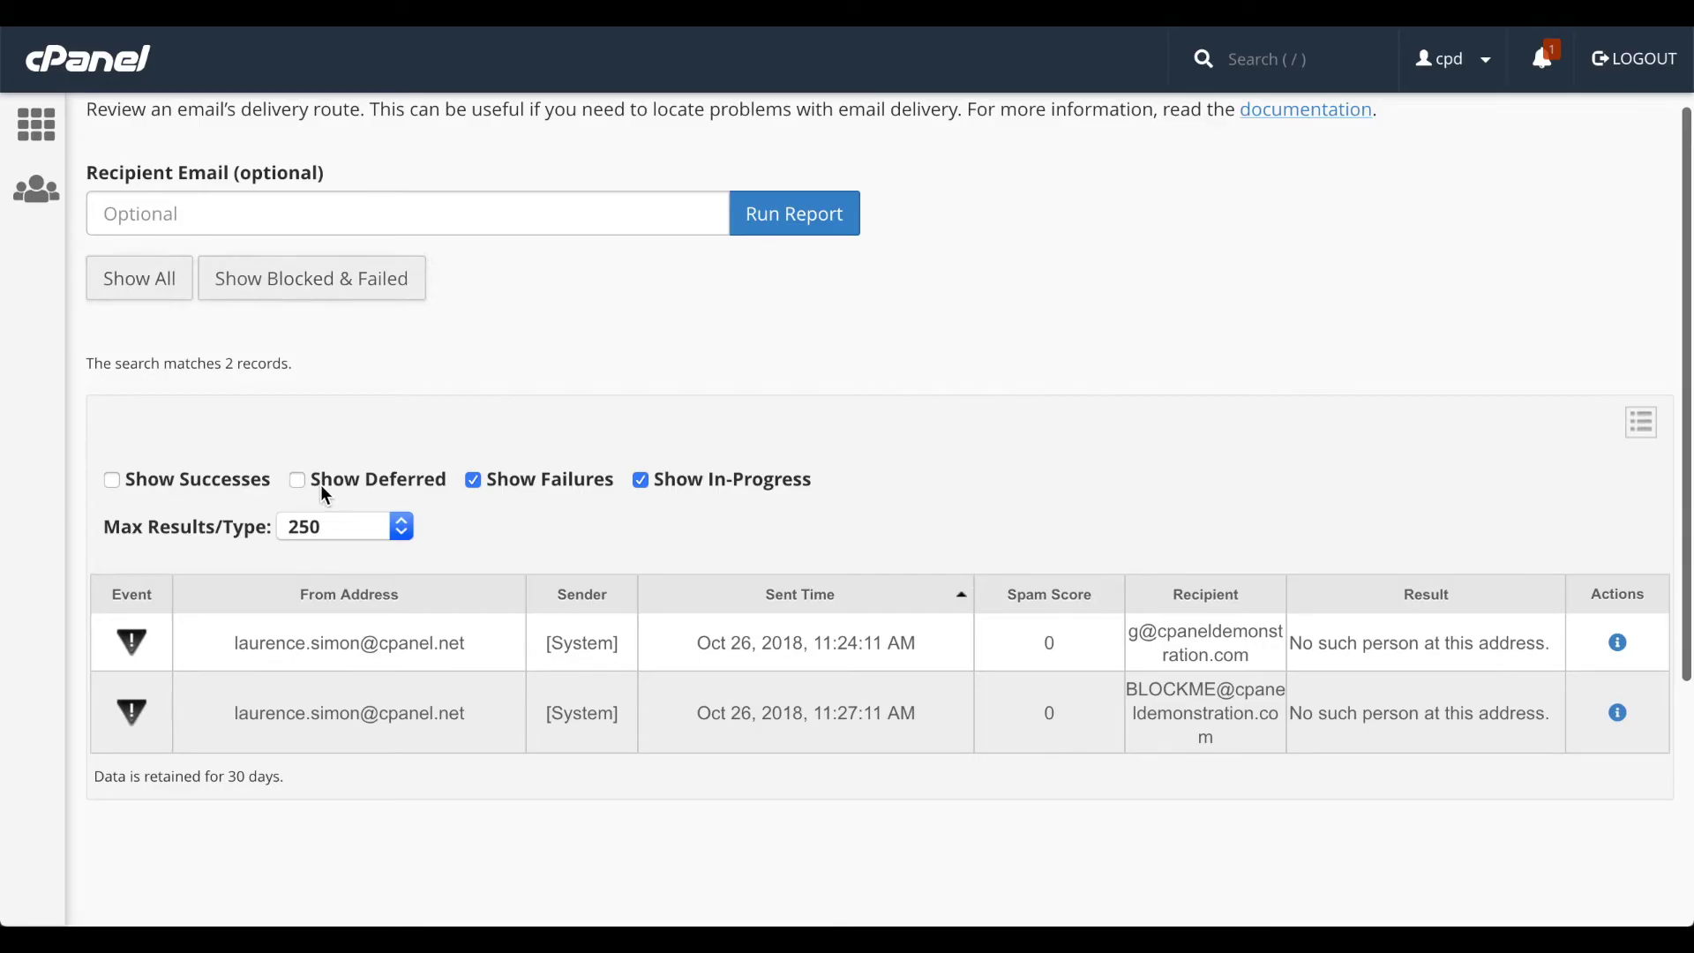
left_click(520, 481)
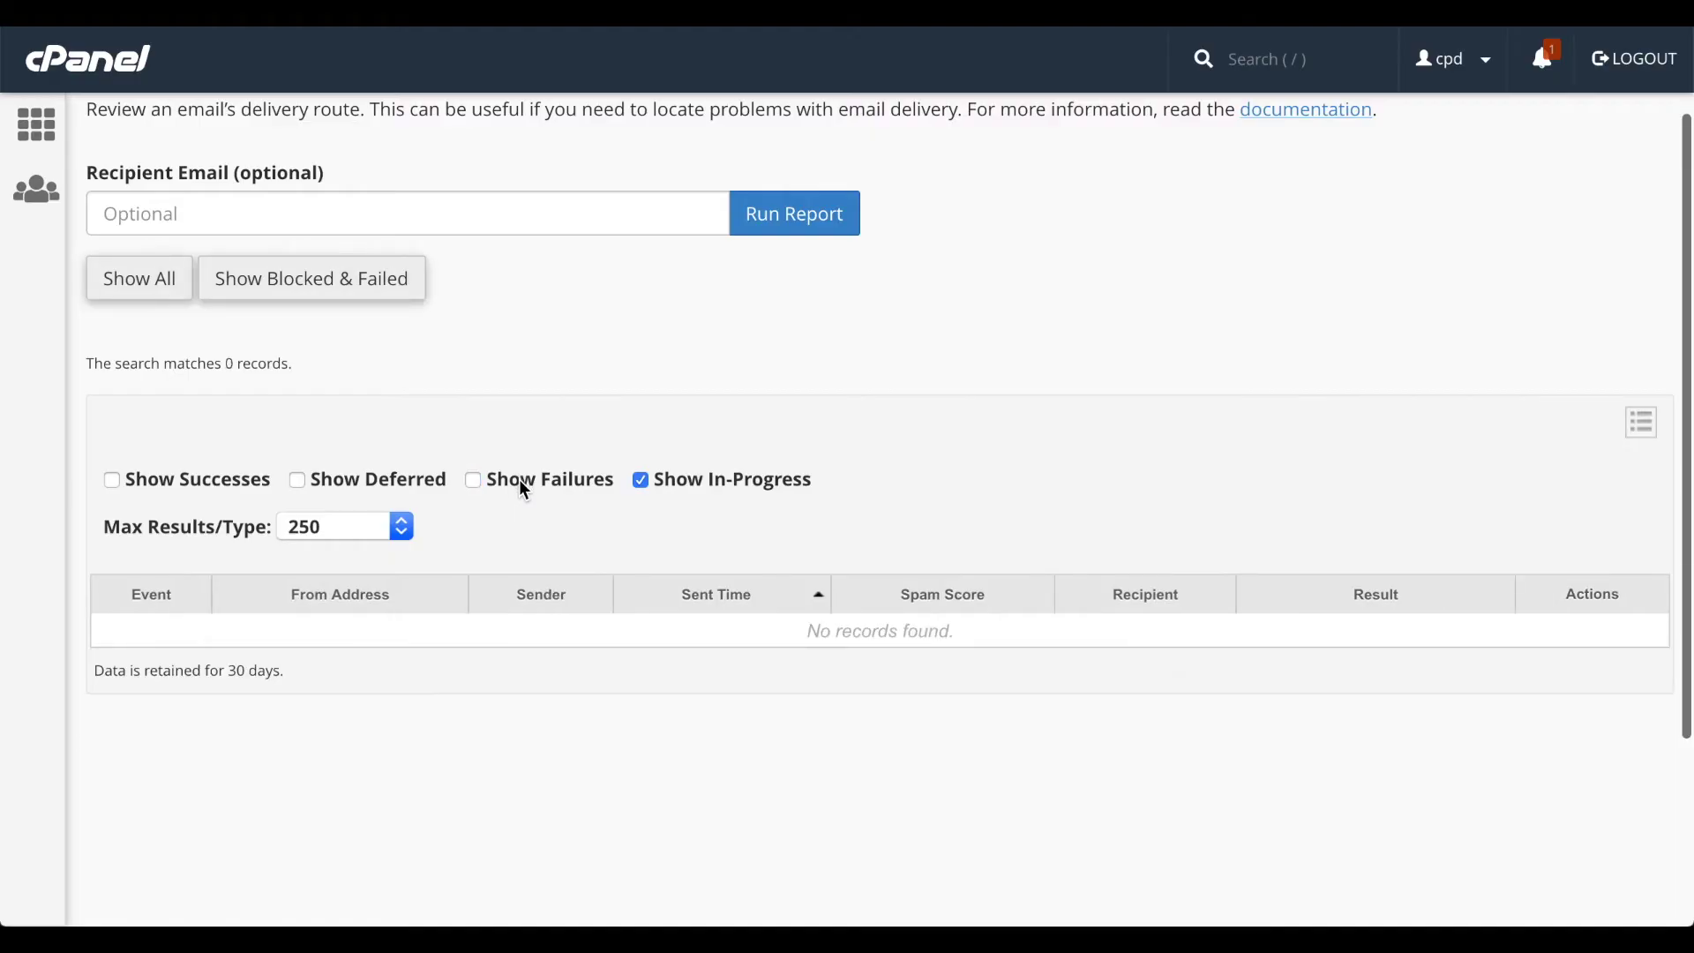
left_click(671, 480)
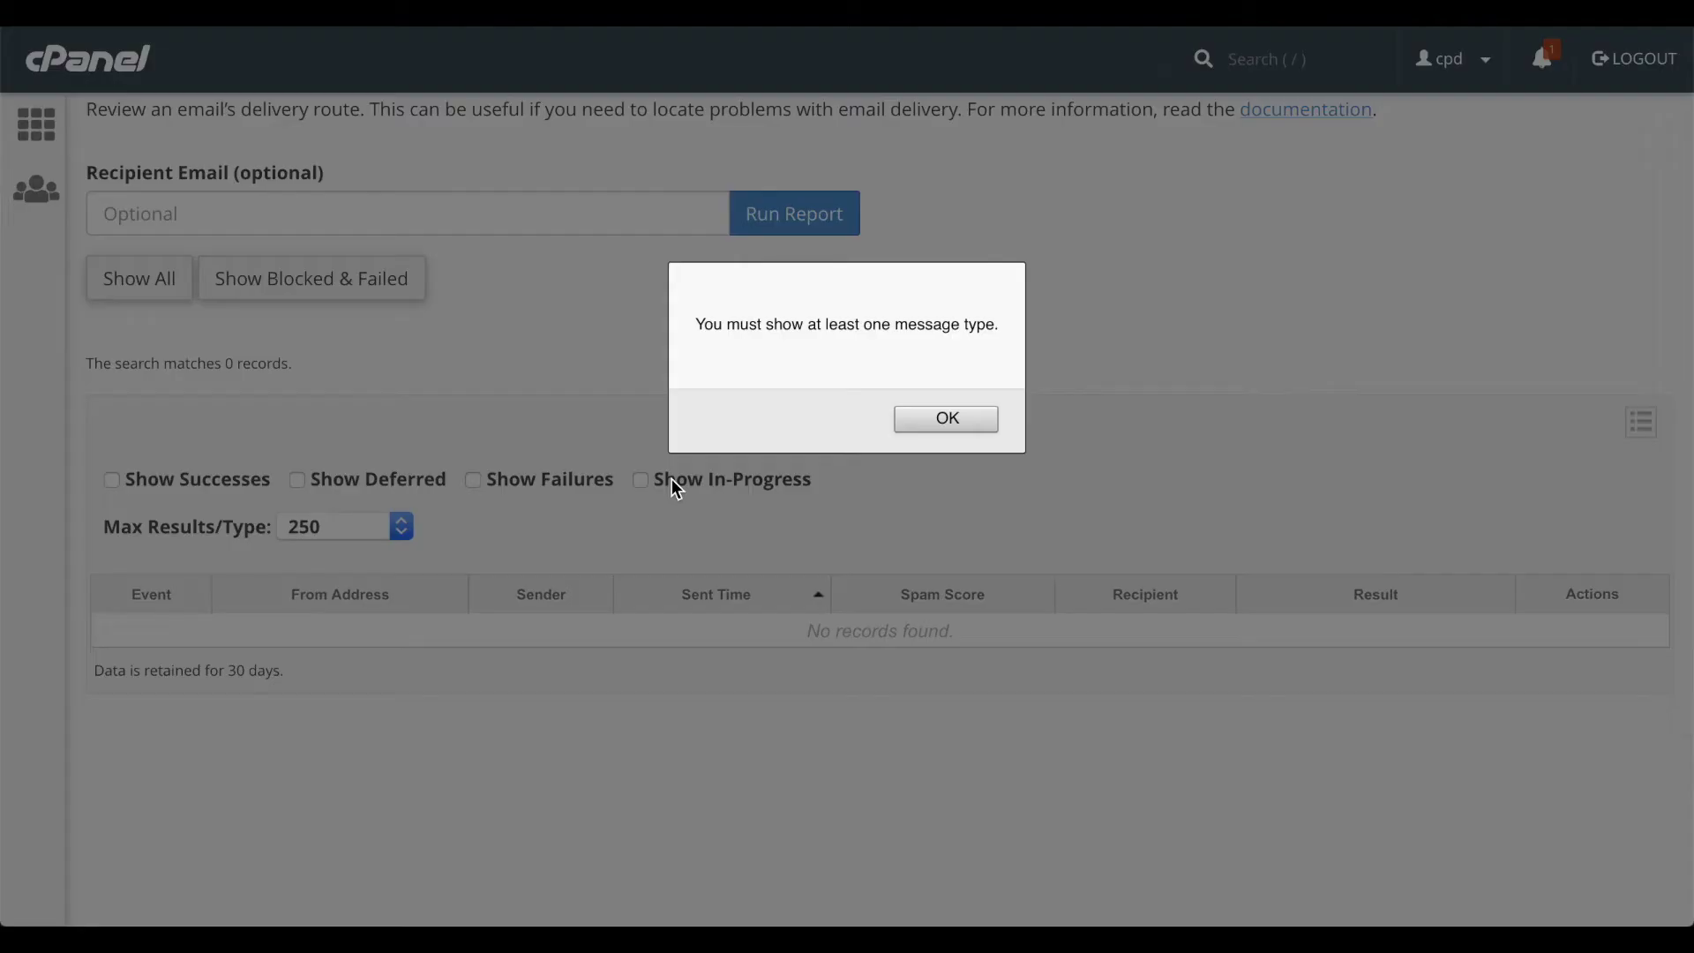
left_click(936, 418)
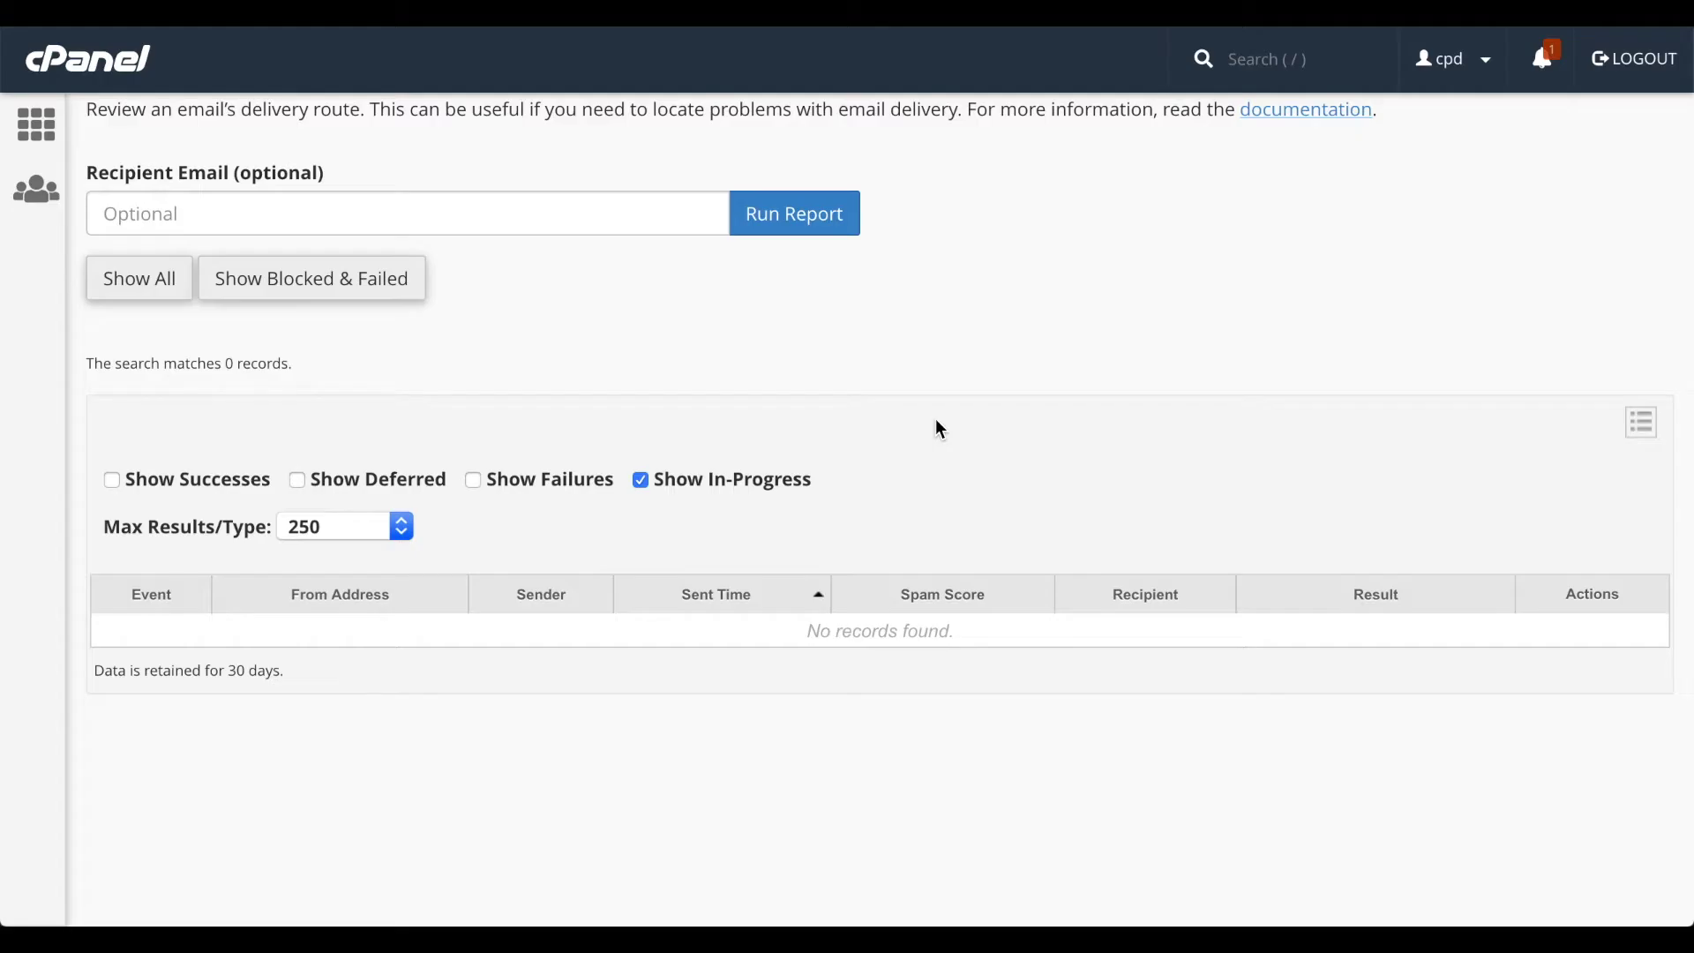
Step: Re-enable the Failures, Deferred and Successes filters so all 12 records show
left_click(537, 482)
left_click(377, 480)
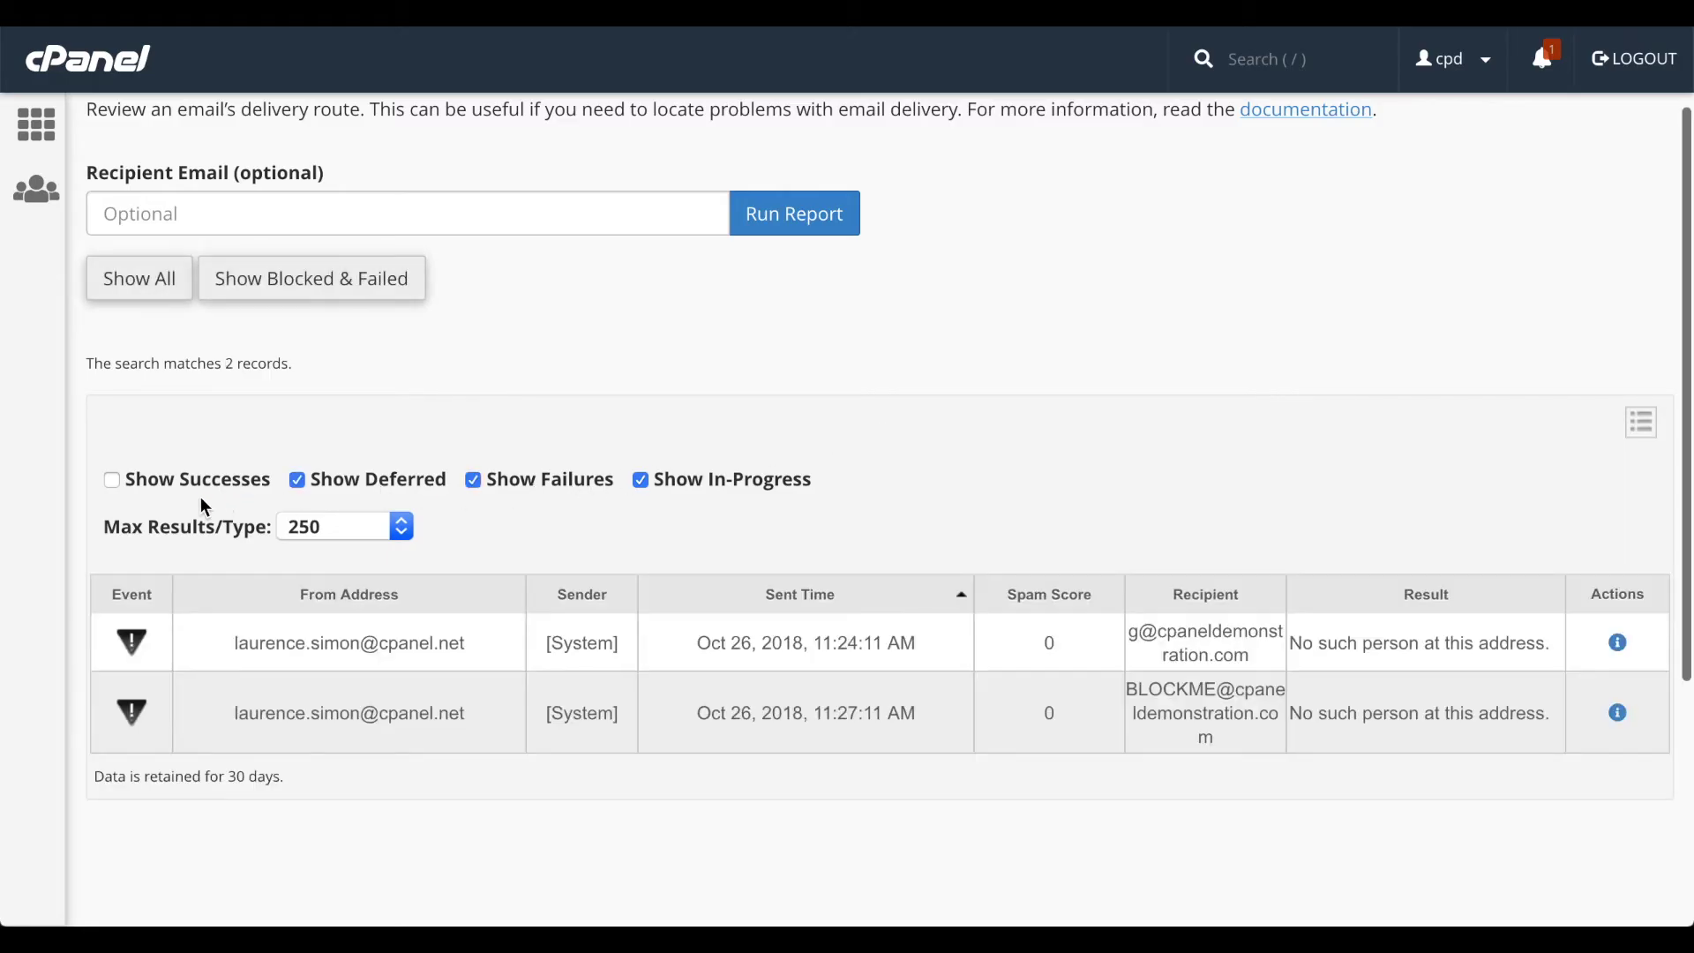
left_click(190, 481)
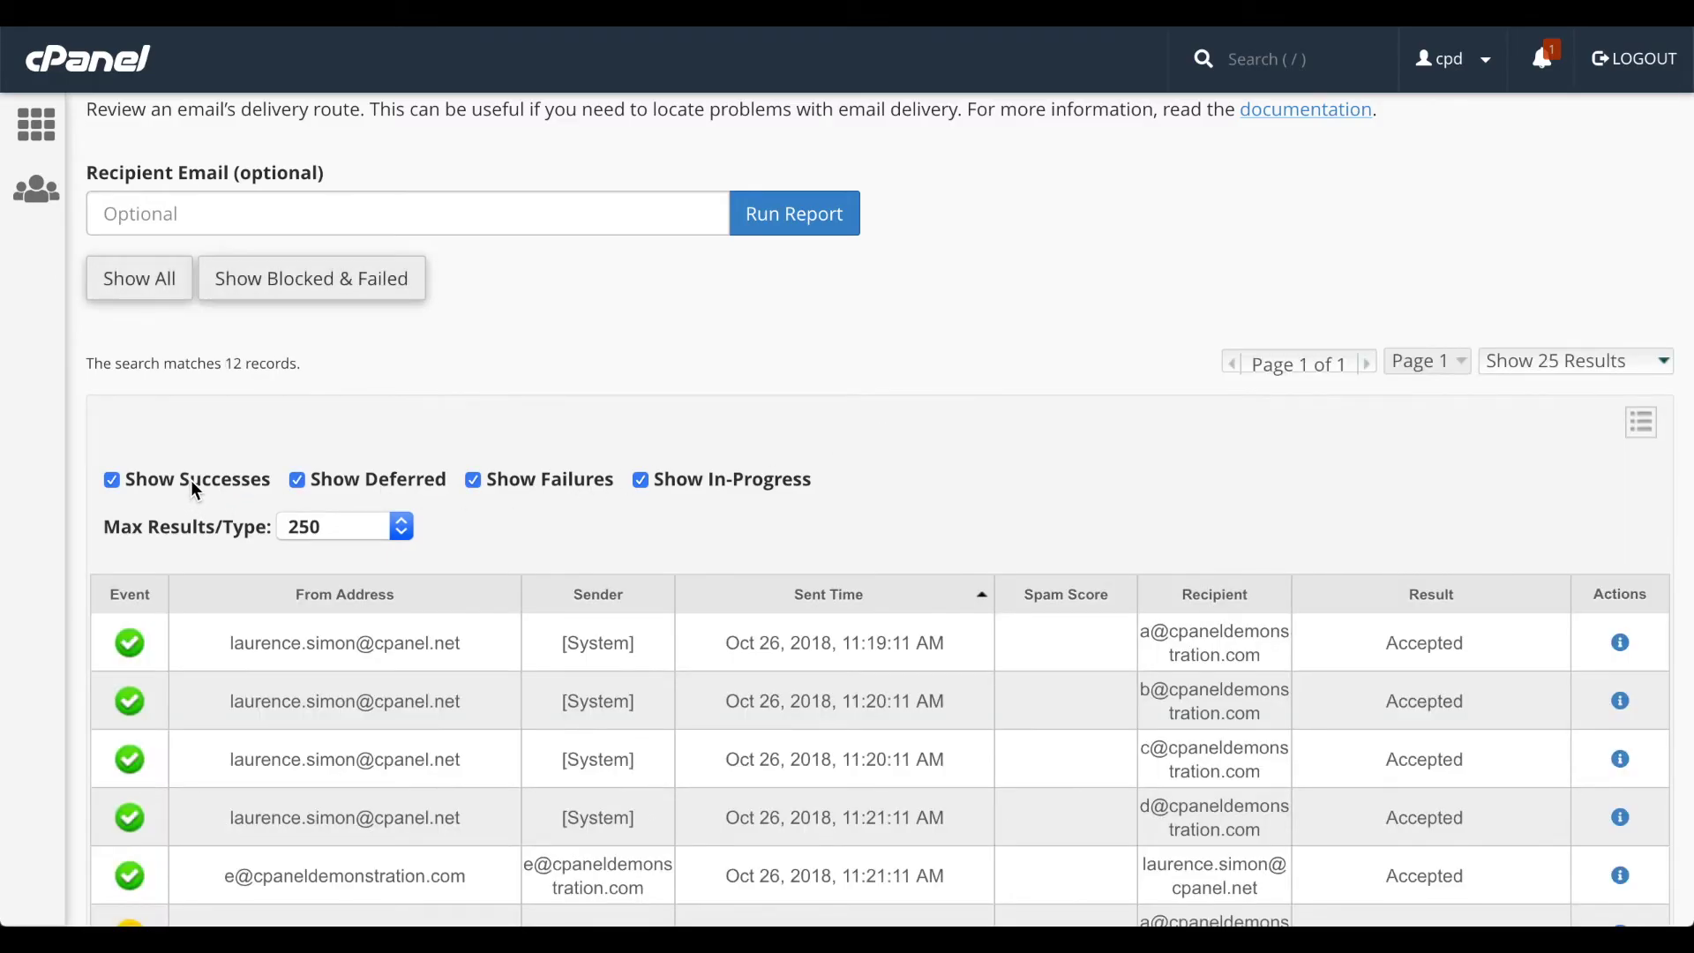
left_click(478, 209)
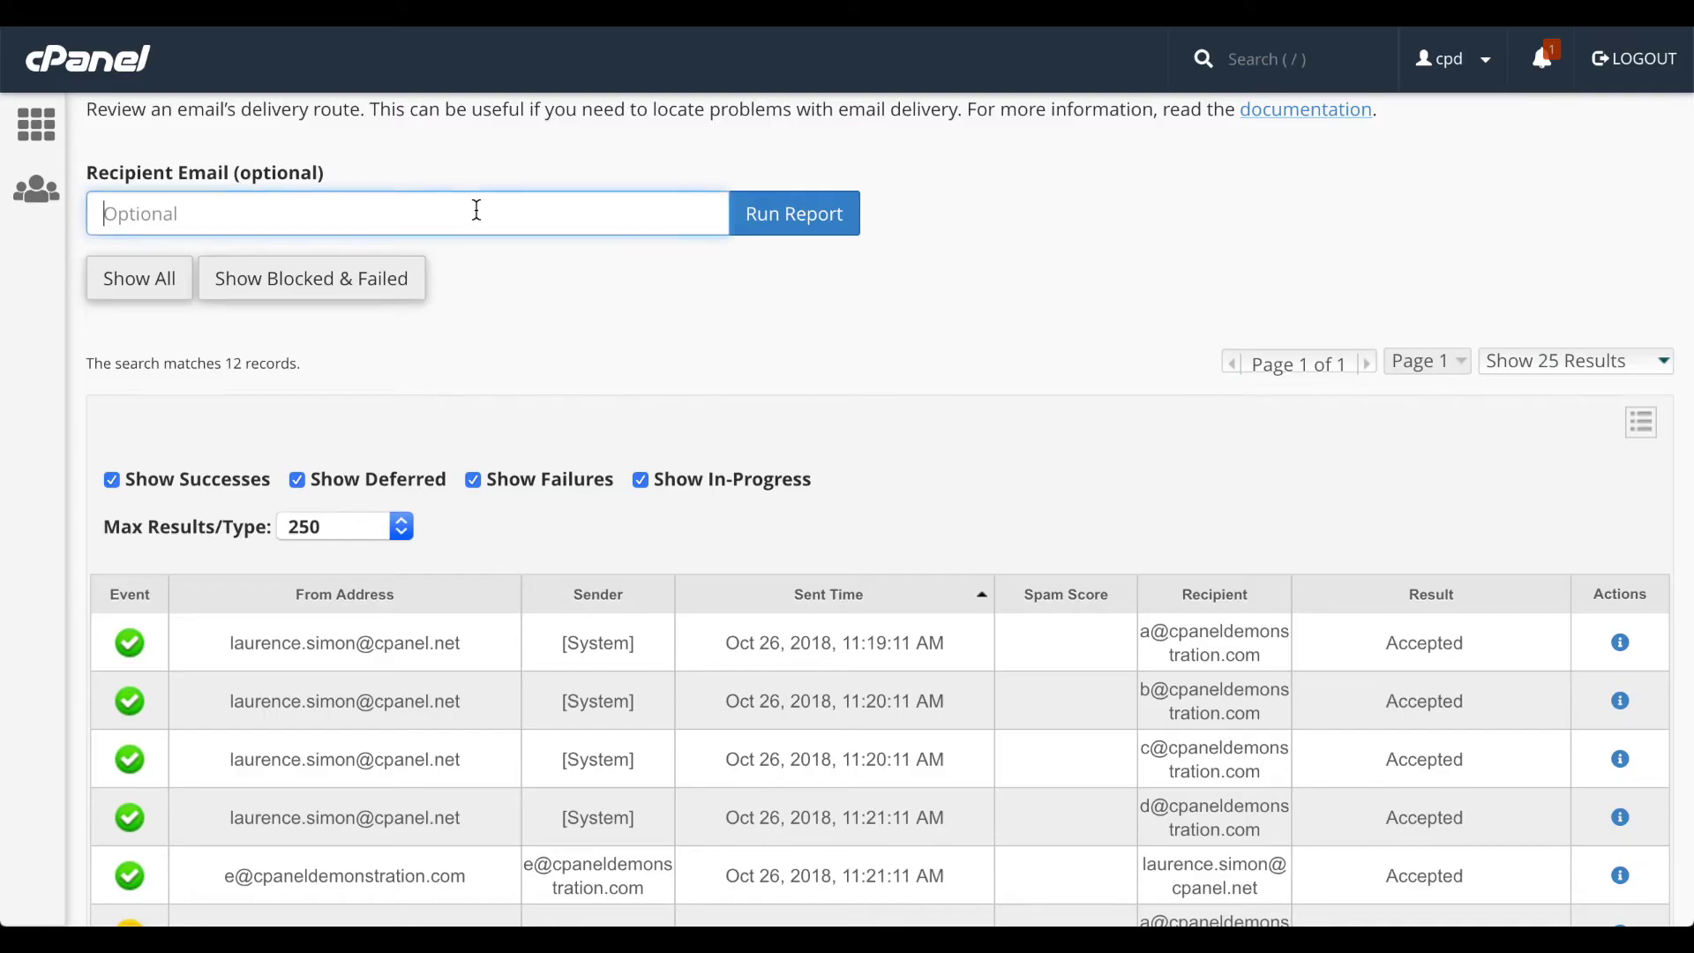
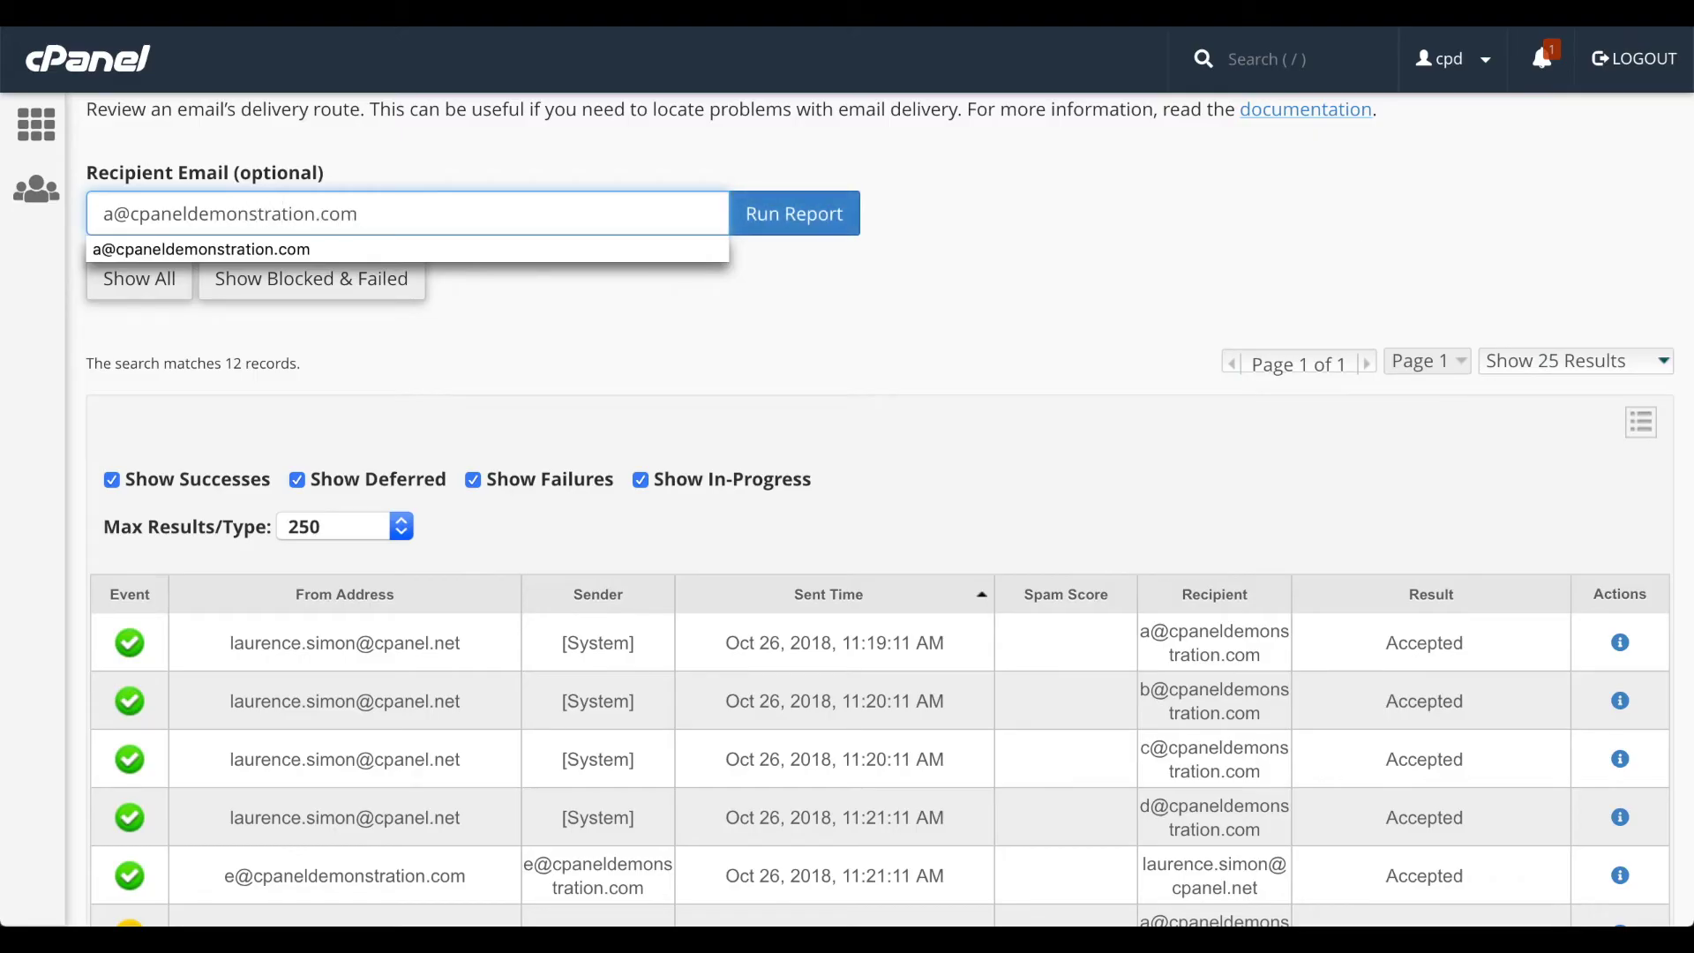
left_click(794, 218)
scroll(911, 626, "down", 2)
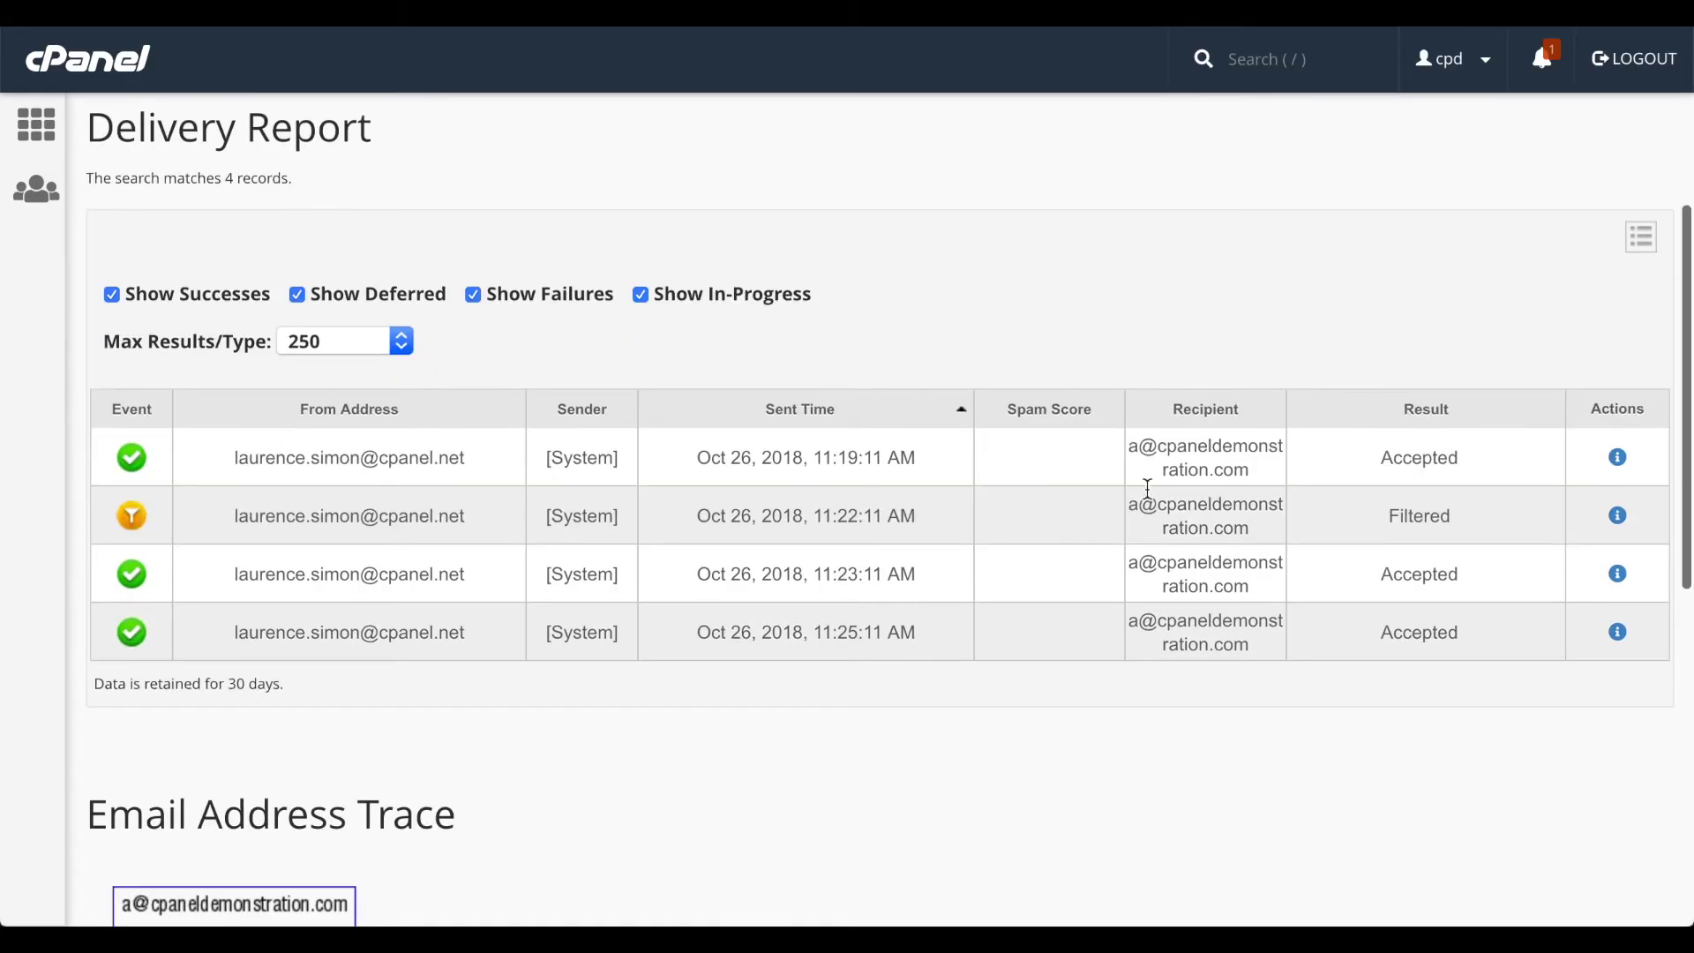
scroll(969, 342, "up", 2)
scroll(970, 349, "up", 1)
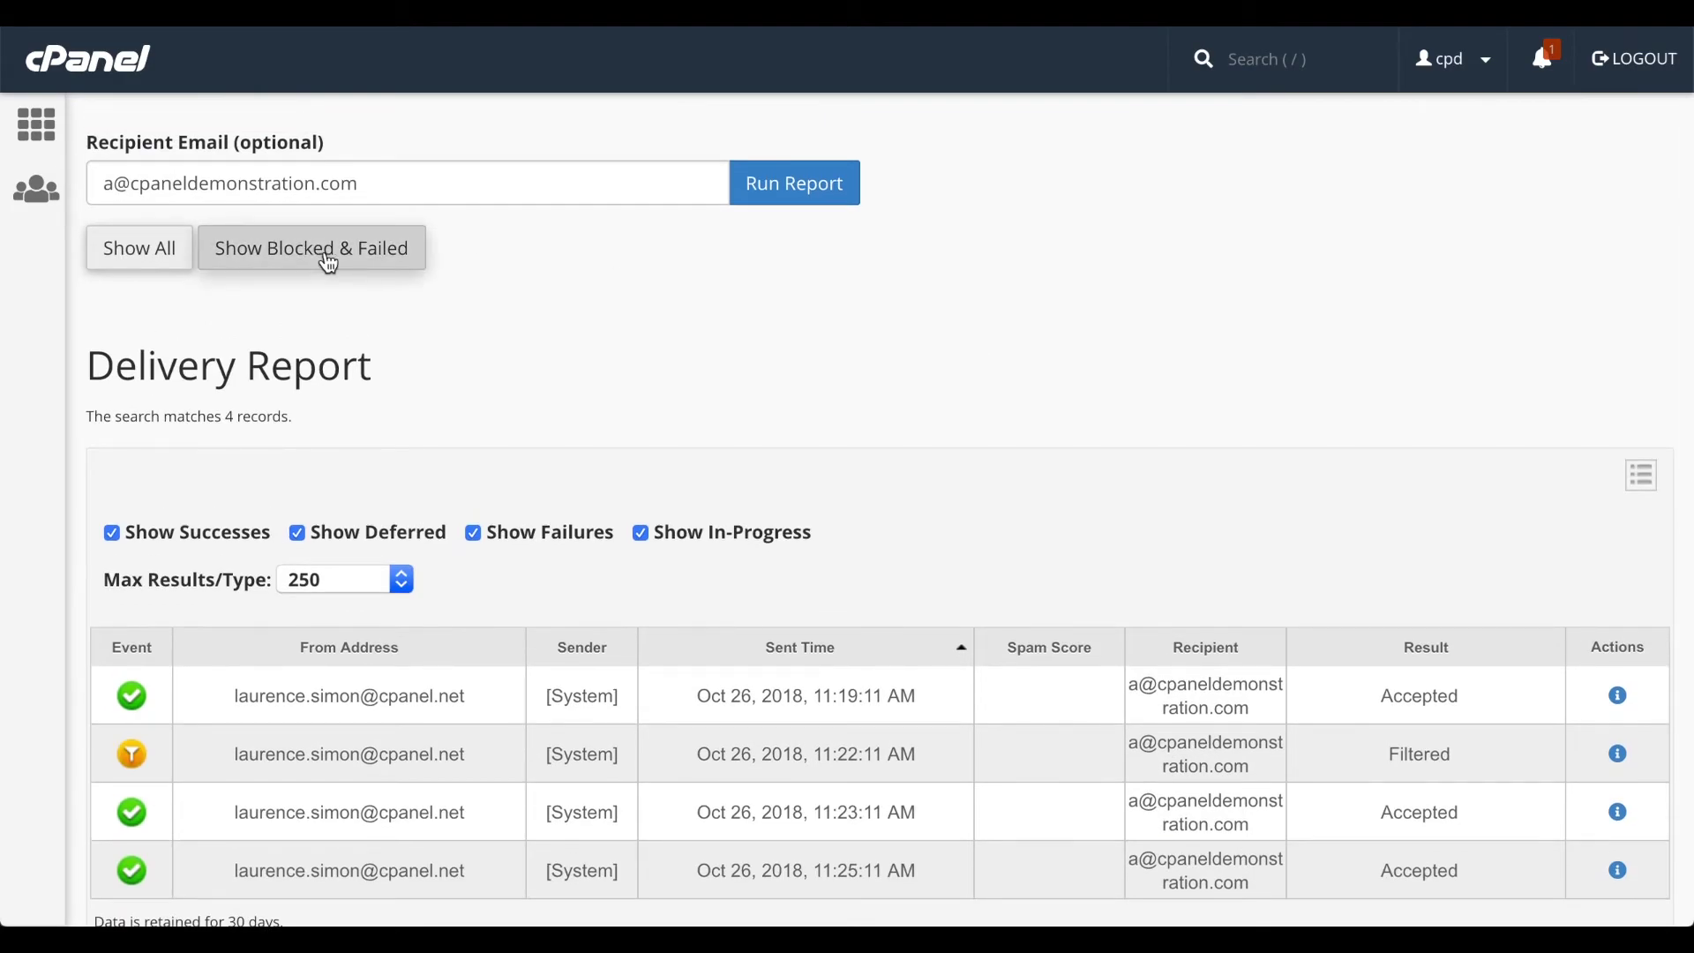
left_click(327, 262)
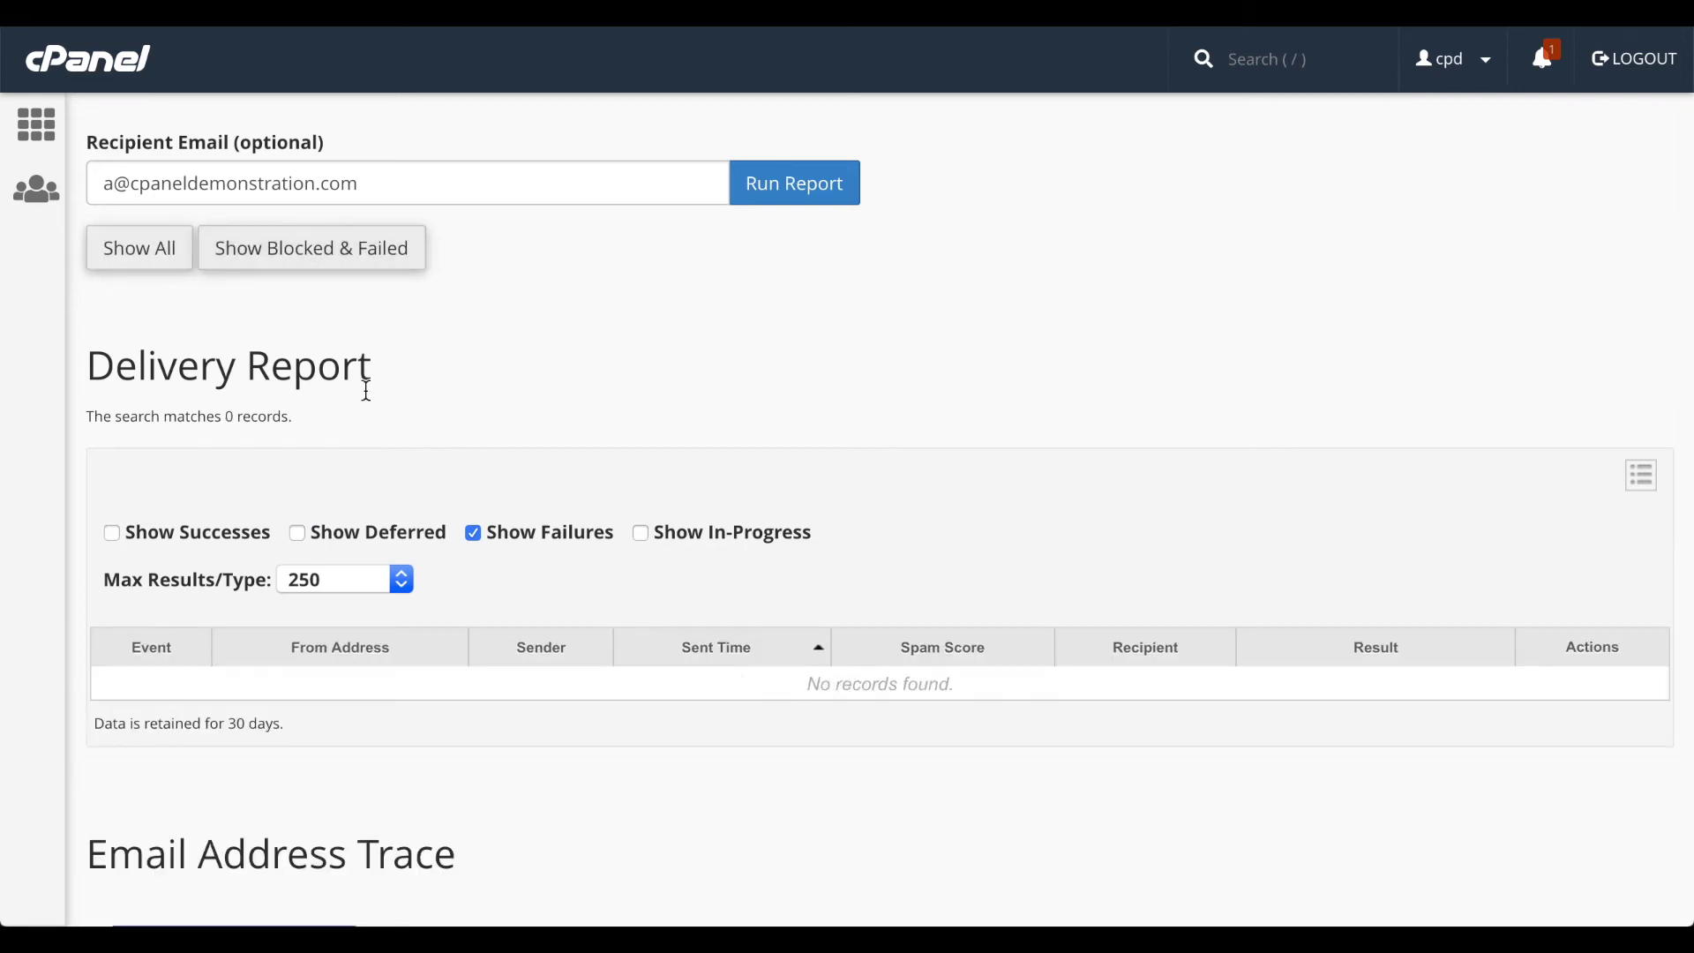
left_click(119, 253)
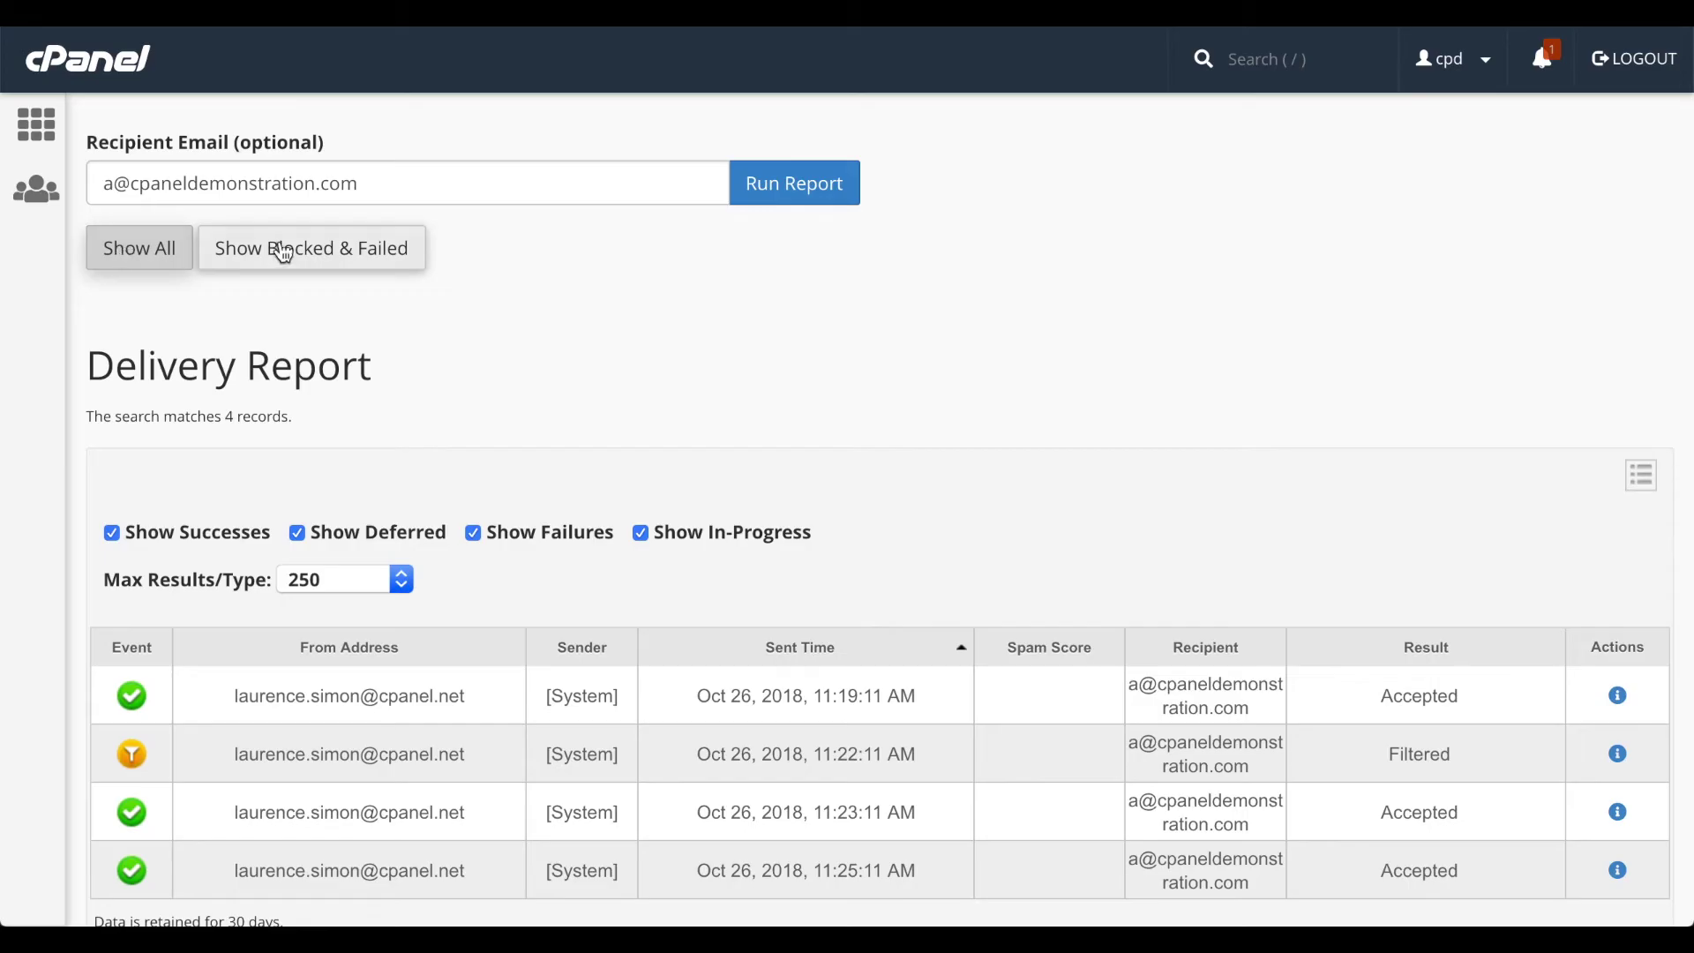
left_click(432, 183)
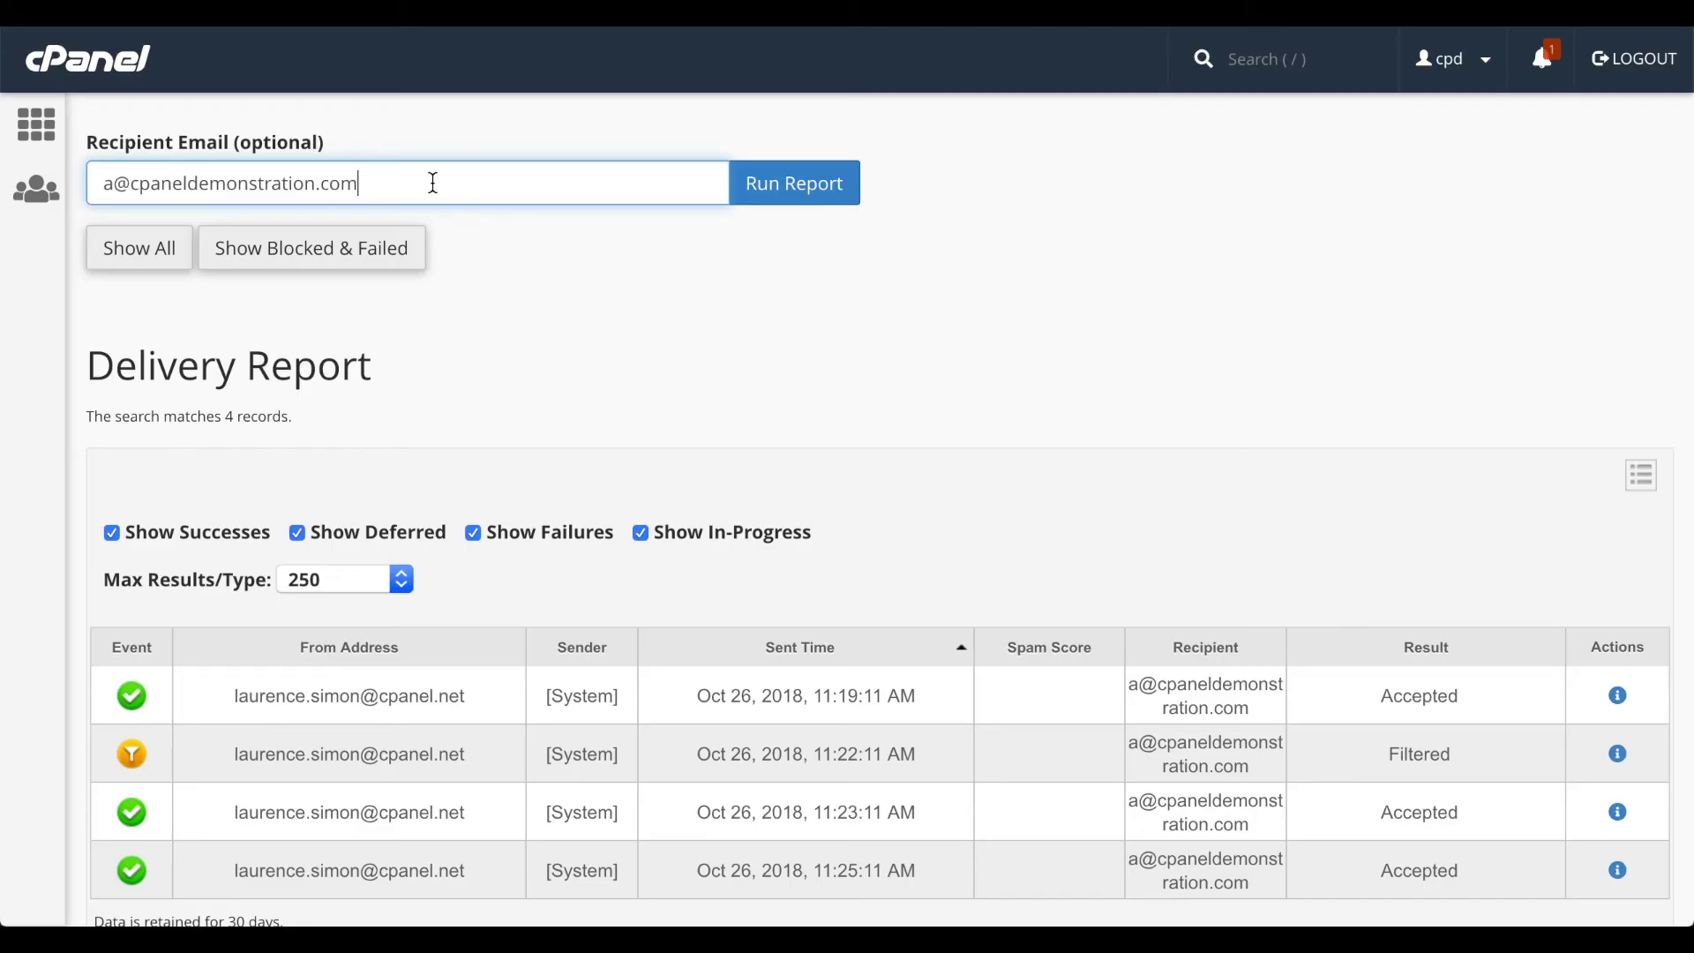
Step: Clear the recipient address, rerun the report, and select BLOCKME in the listing
triple_click(431, 183)
key("BackSpace")
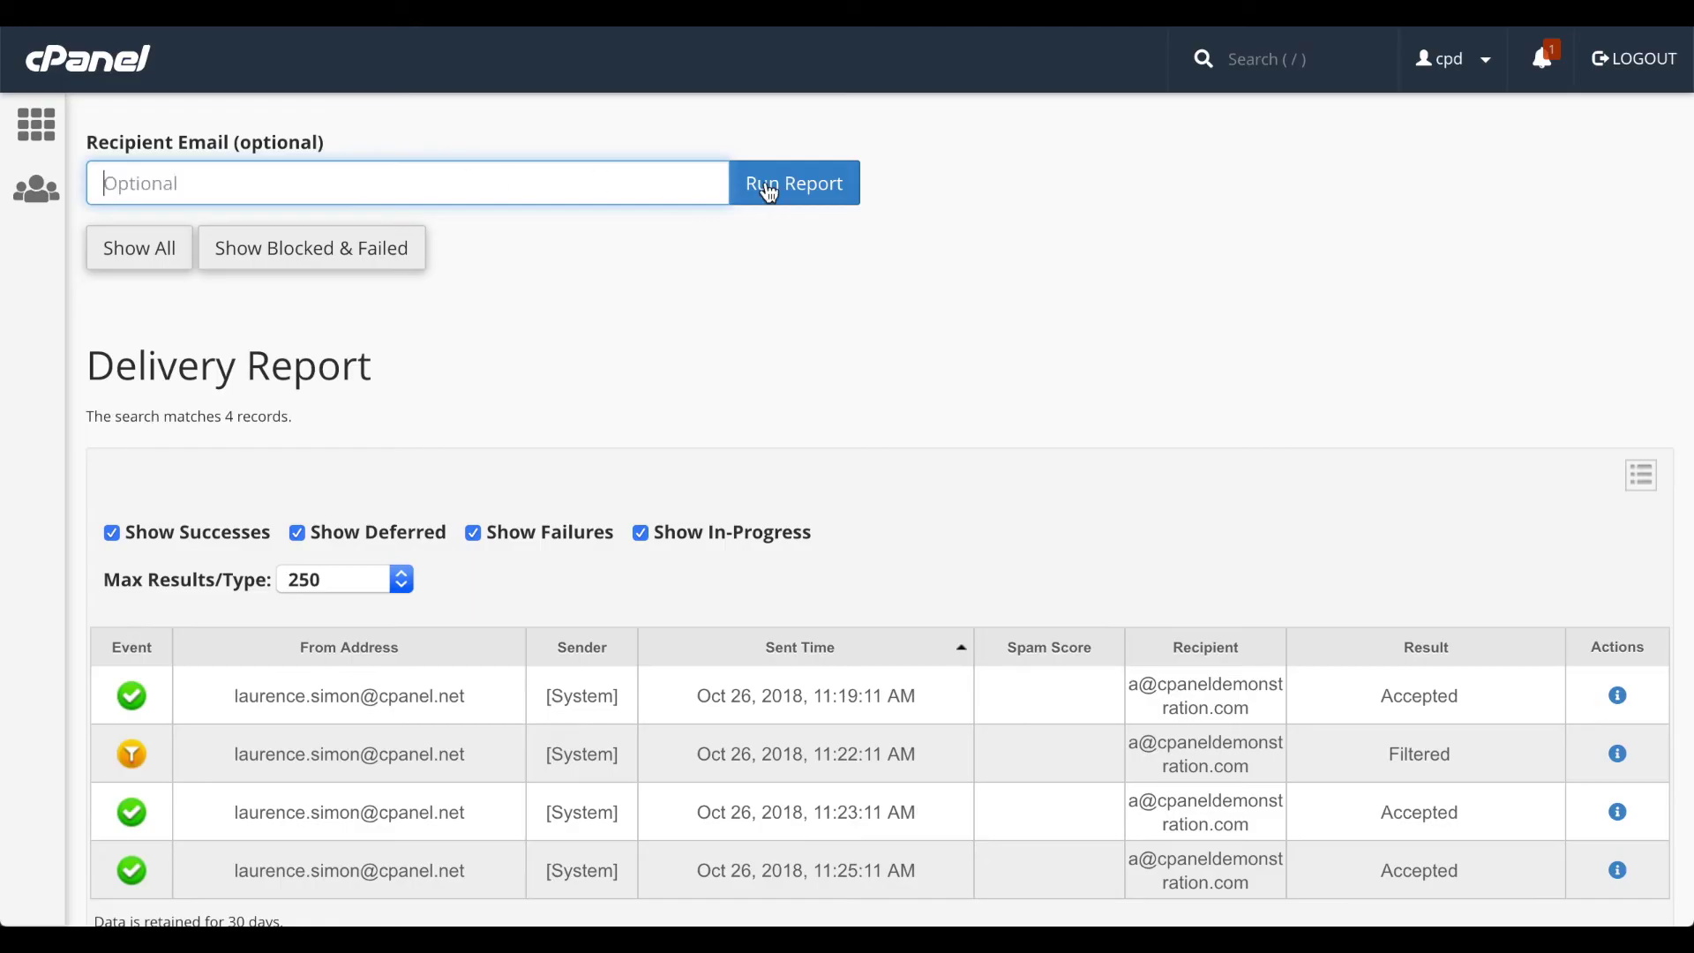
left_click(813, 187)
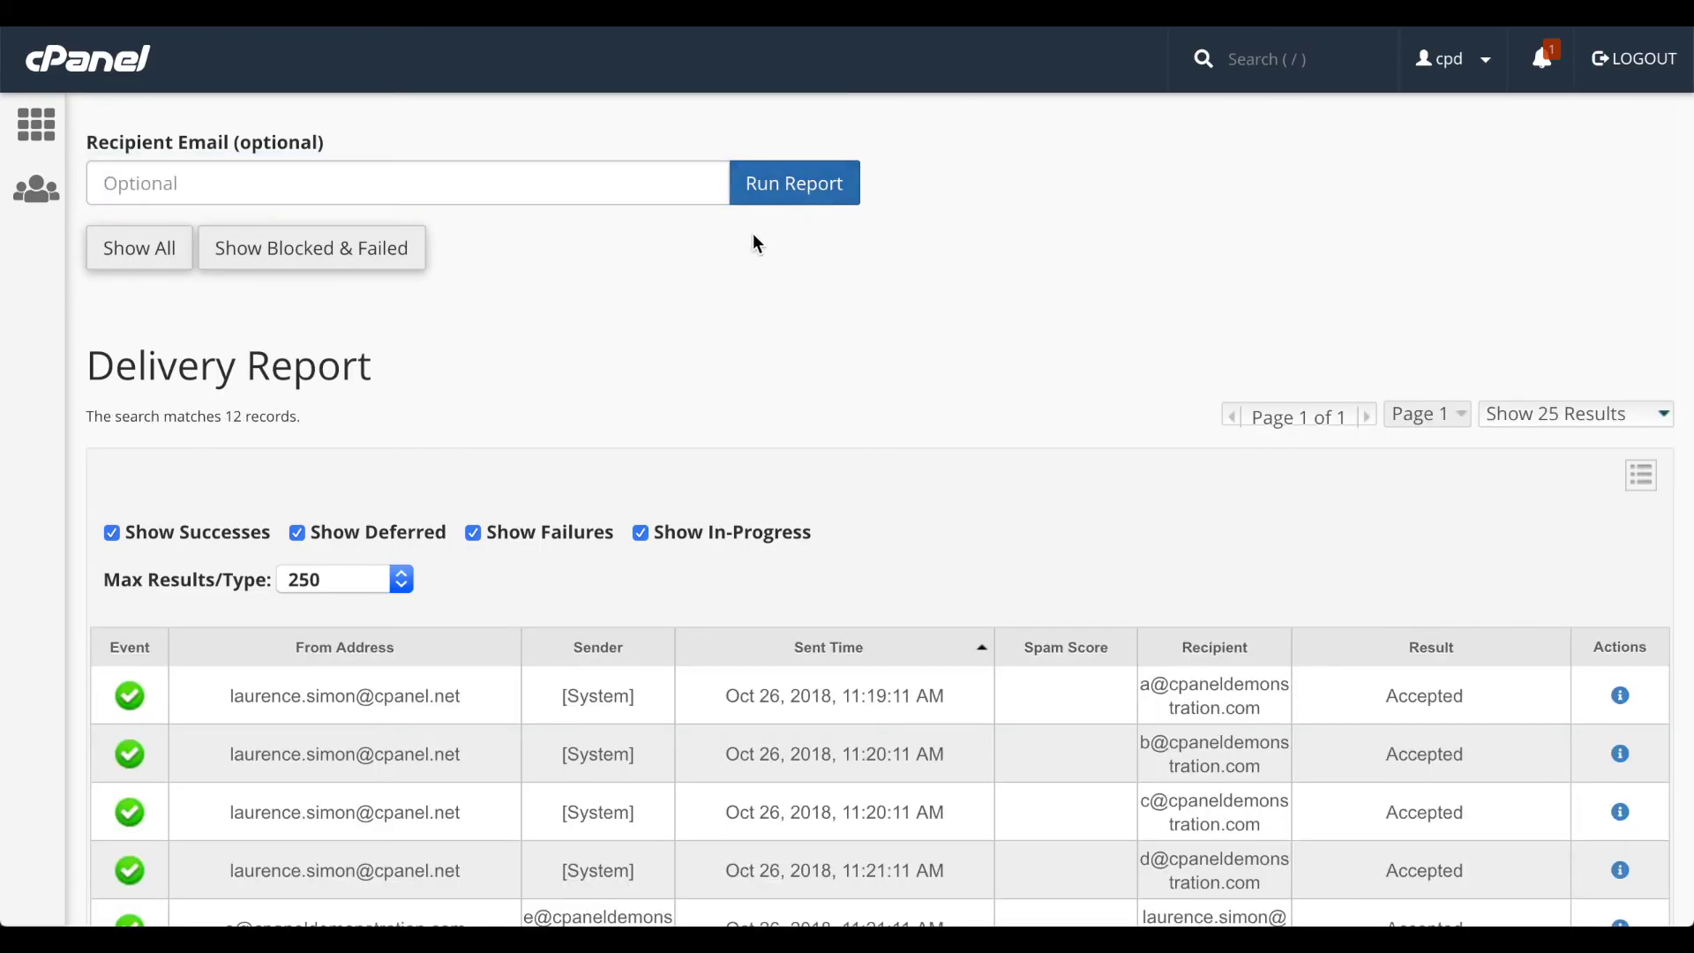
scroll(526, 450, "down", 1)
scroll(526, 450, "down", 2)
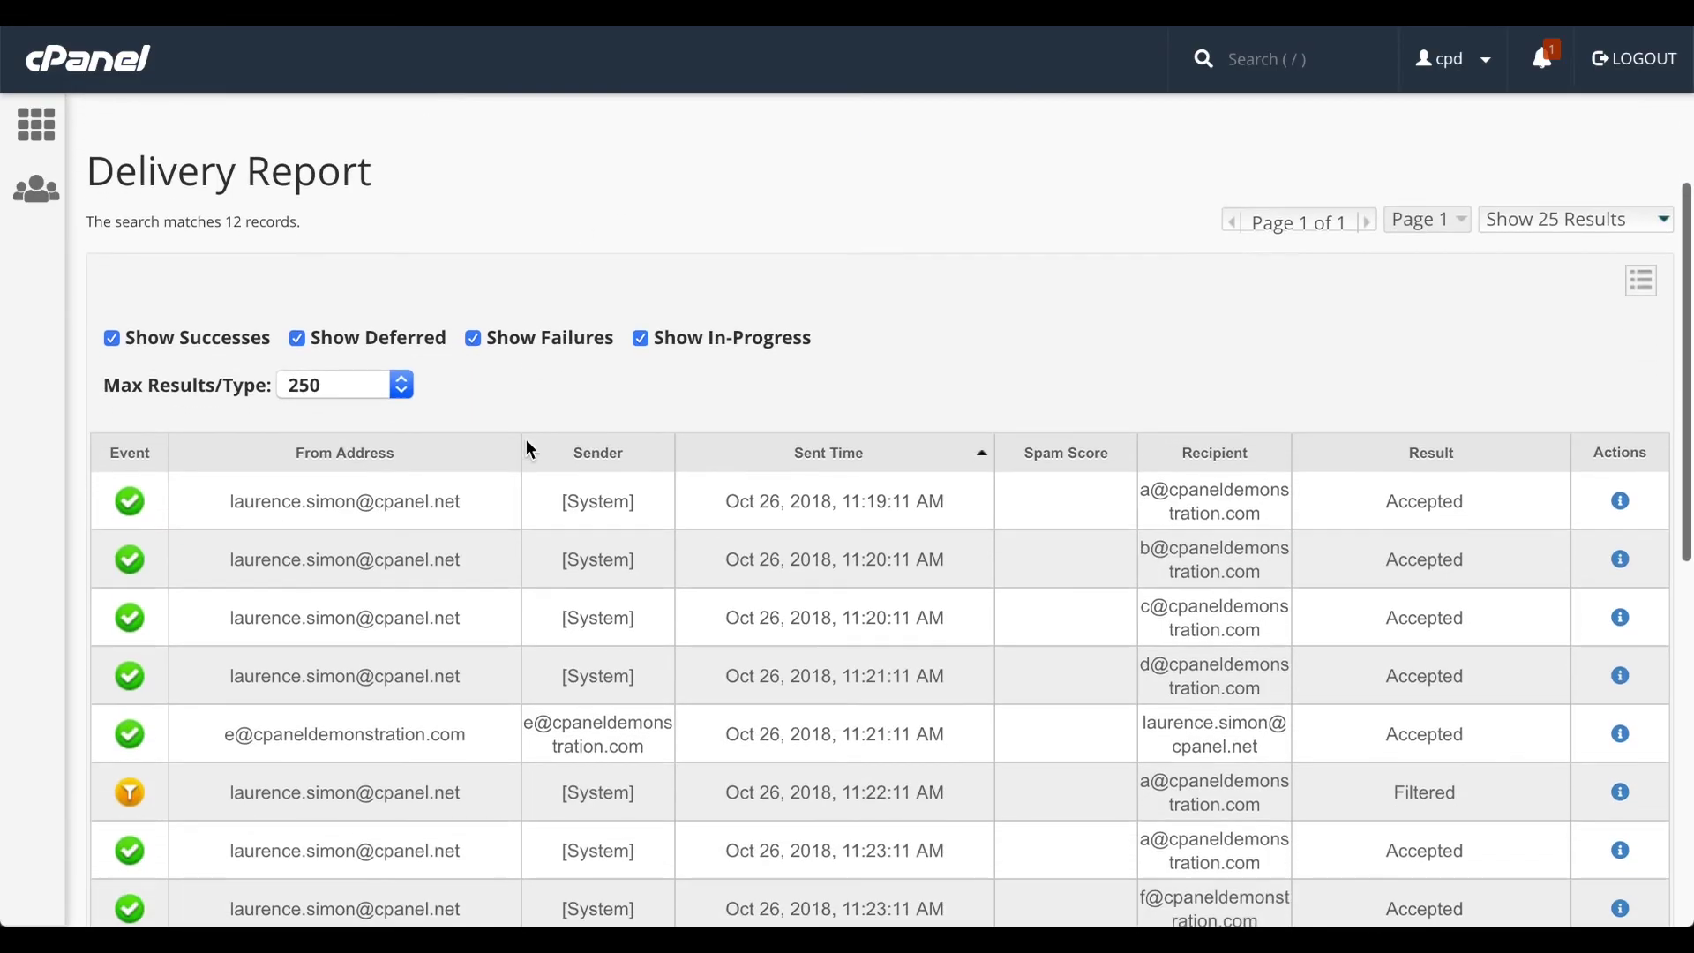
scroll(525, 451, "down", 1)
scroll(526, 451, "down", 1)
scroll(526, 441, "down", 1)
scroll(525, 442, "down", 1)
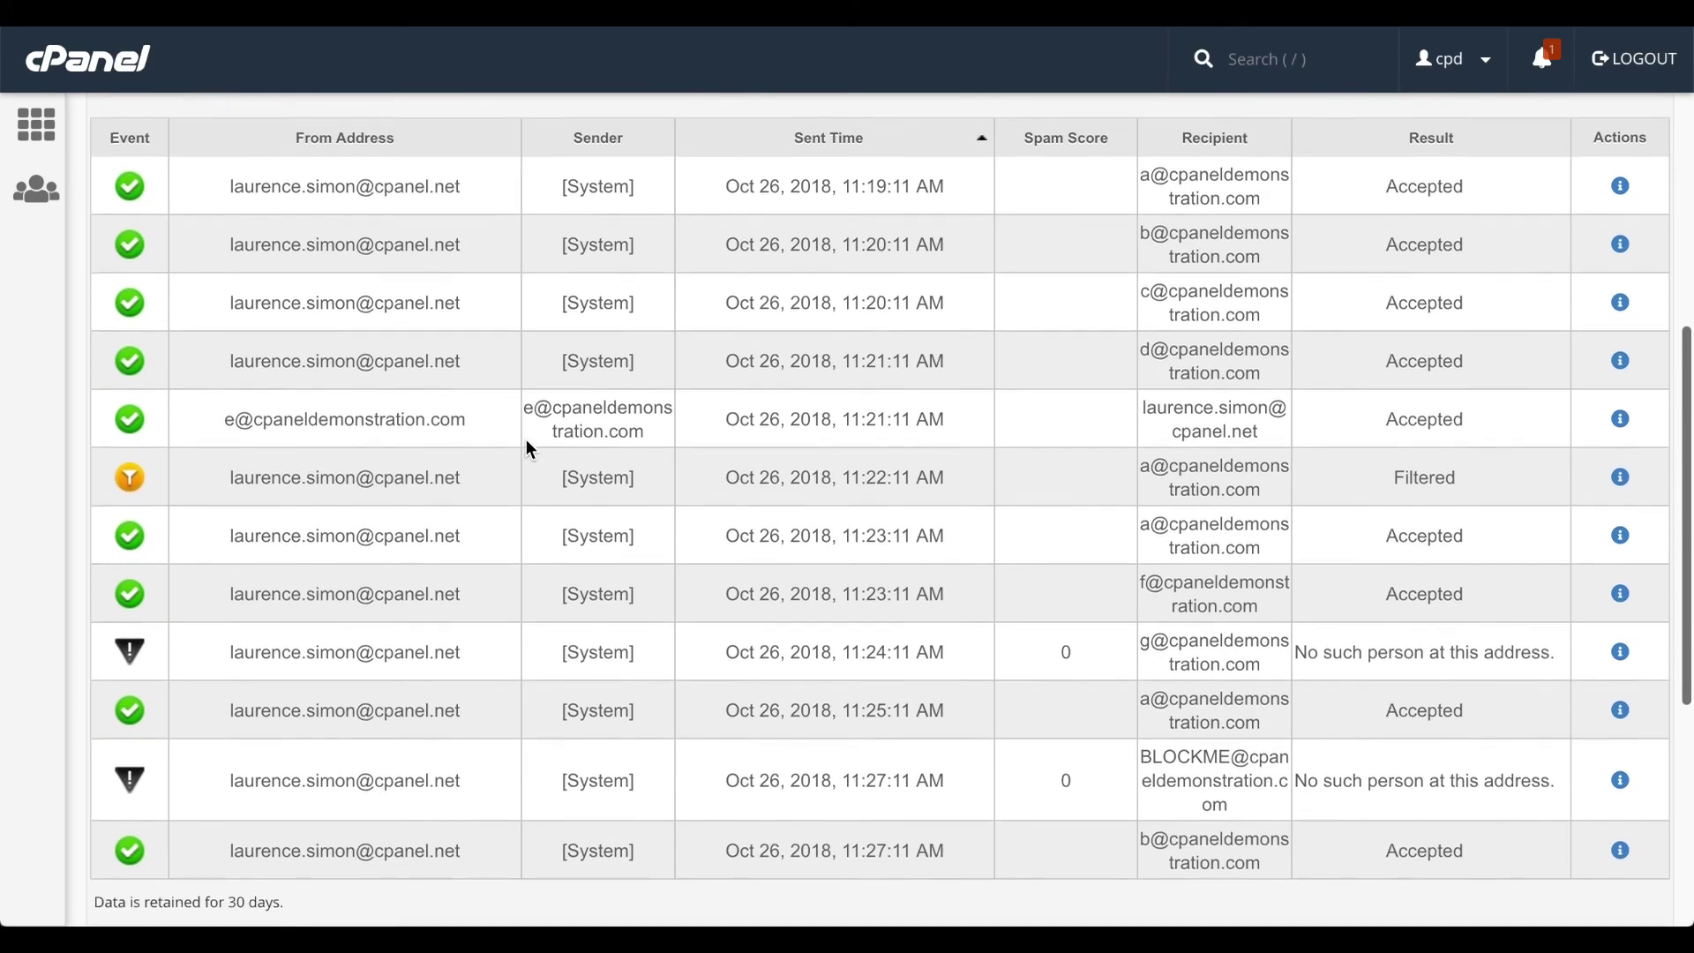
scroll(526, 440, "down", 1)
scroll(525, 442, "down", 1)
scroll(526, 448, "down", 1)
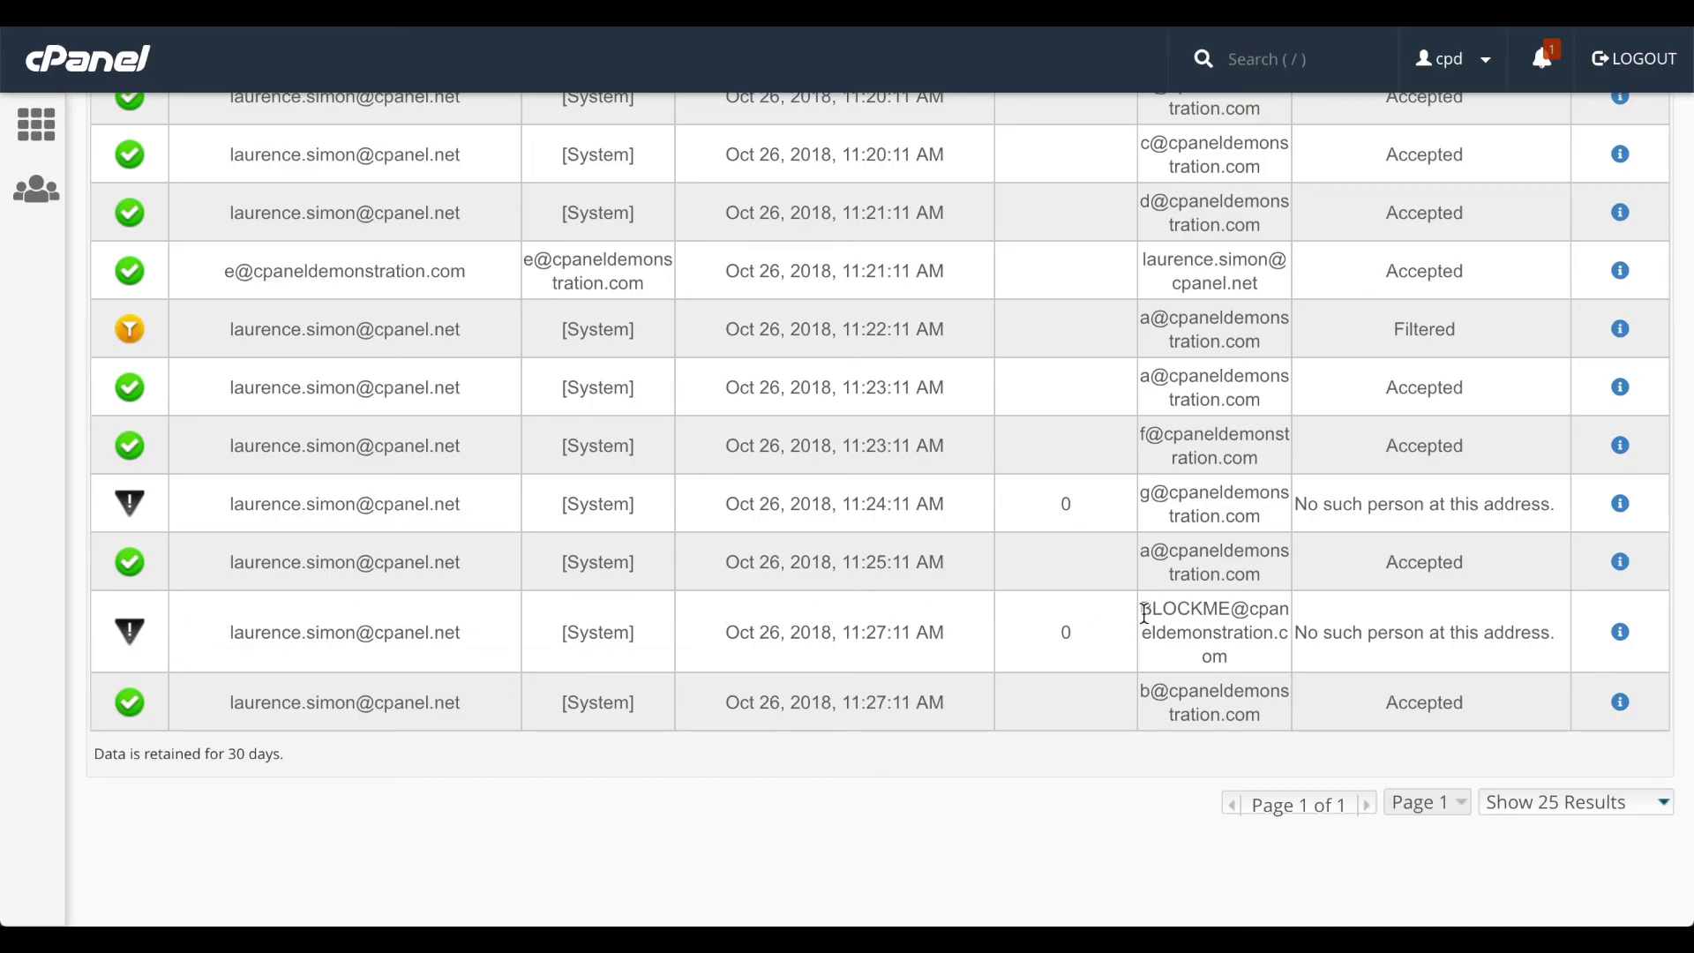
double_click(1202, 610)
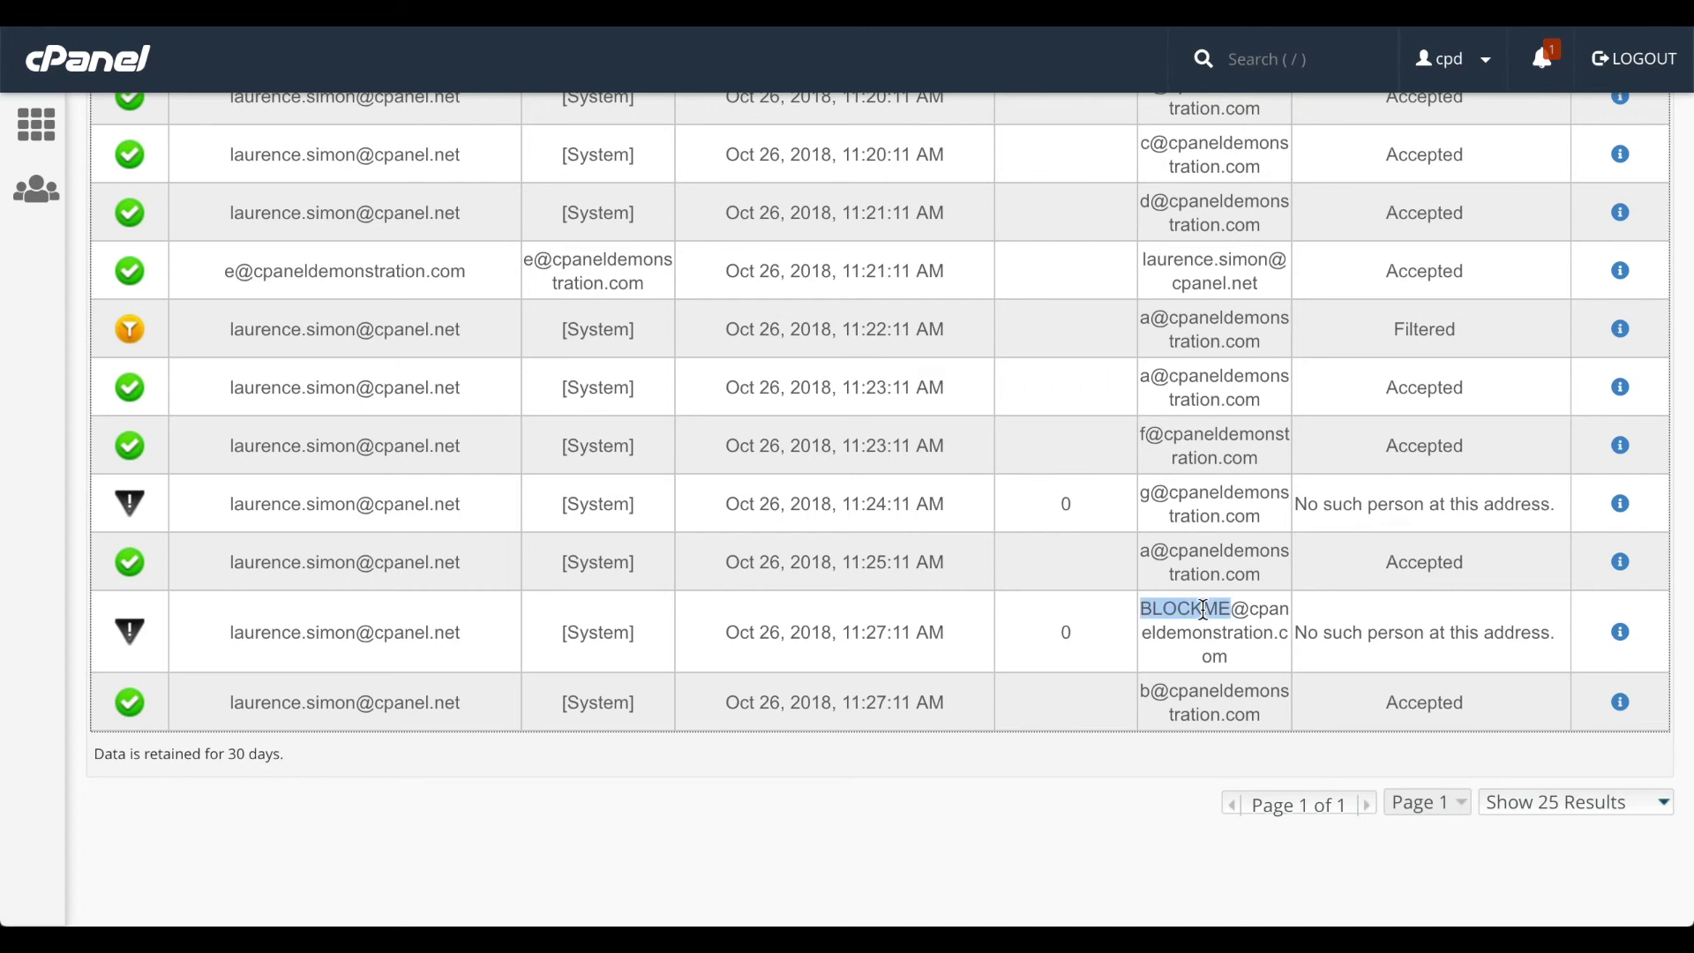